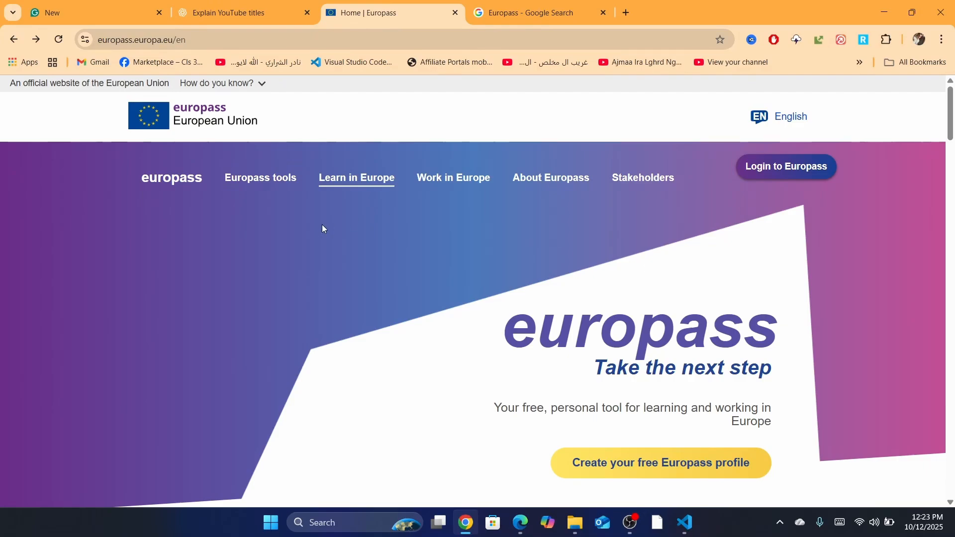
Sign in through 'Login here' from the free profile page, entering the account password
scroll(953, 104, "down", 1)
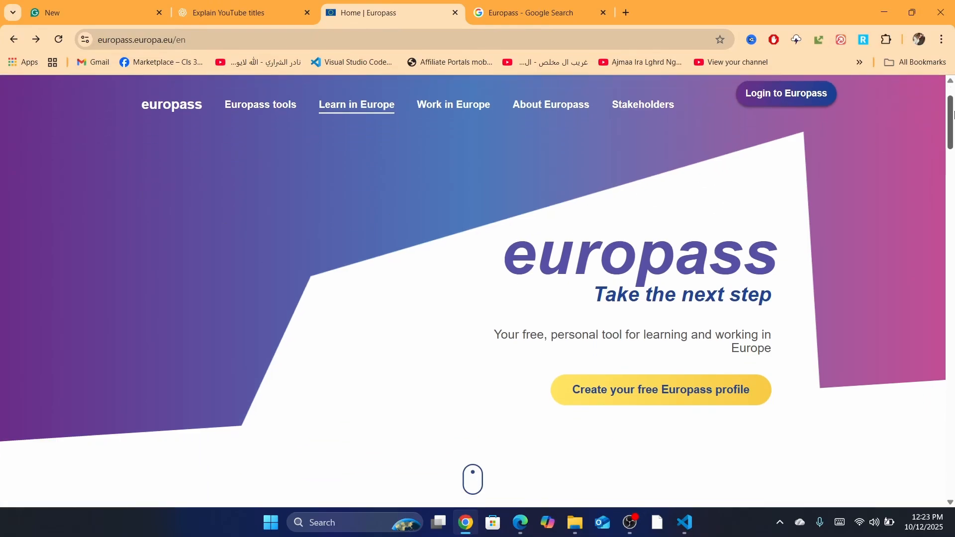
left_click(651, 398)
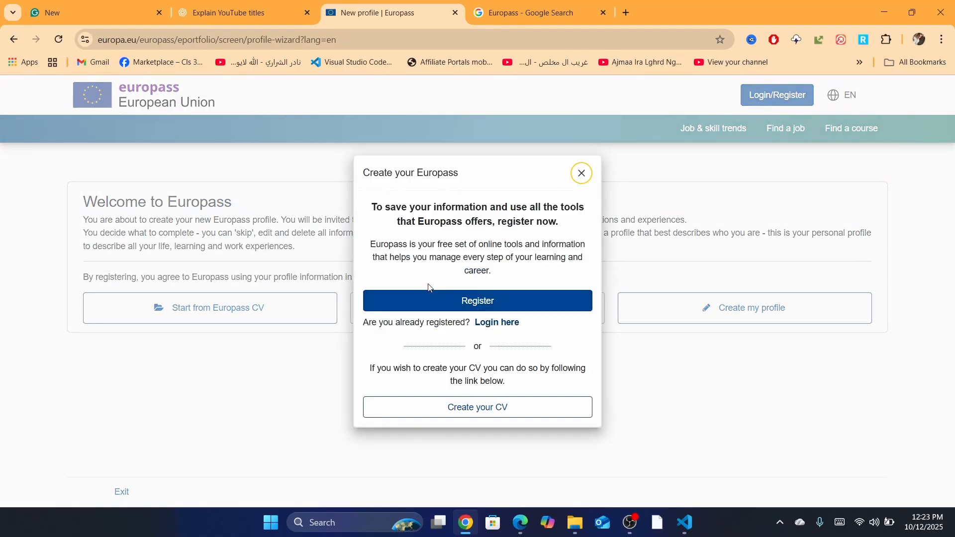
left_click(490, 323)
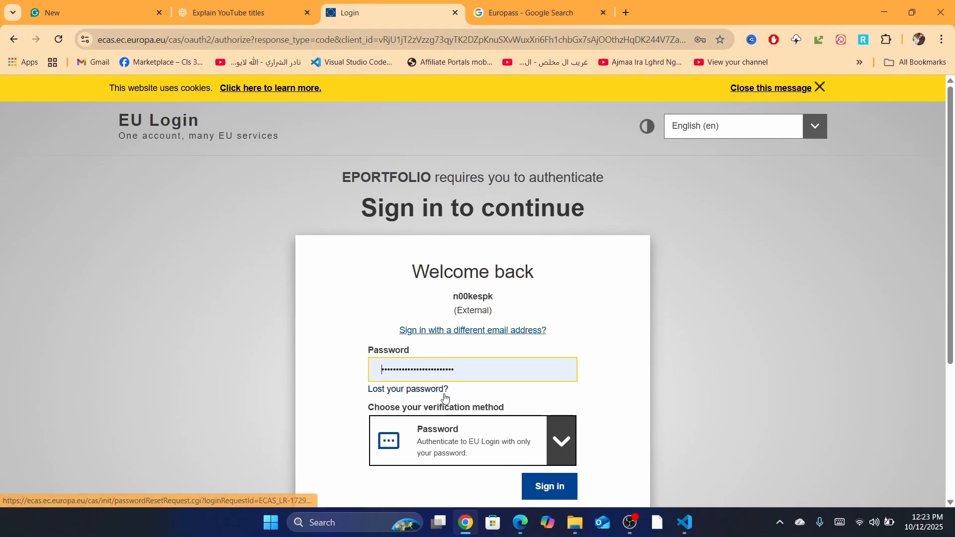
scroll(565, 399, "down", 2)
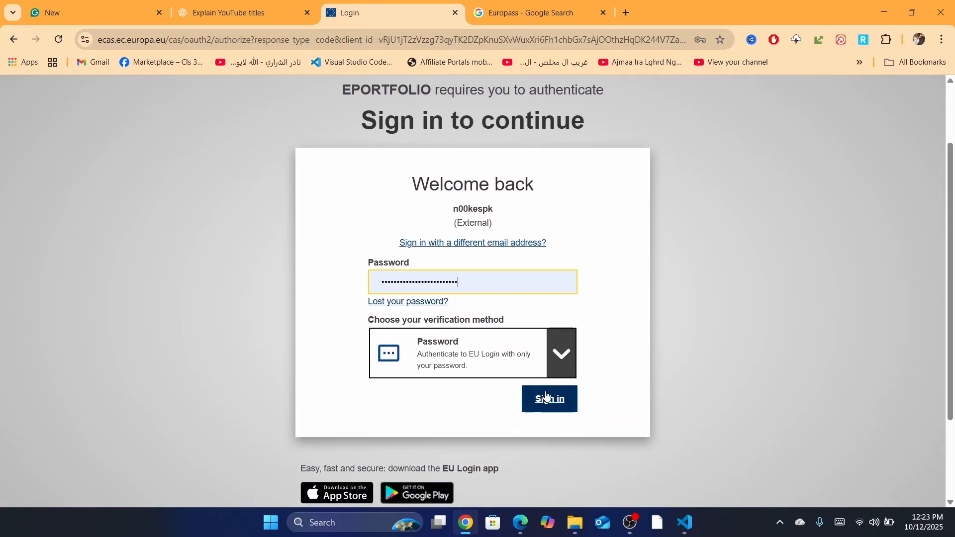
left_click(558, 404)
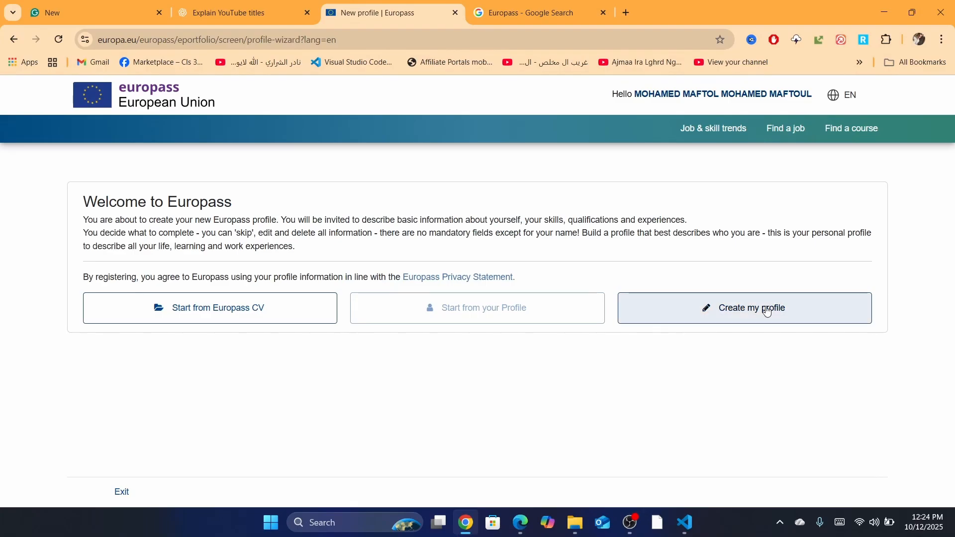
Choose 'Create my profile' and scroll down the Personal information form
left_click(740, 308)
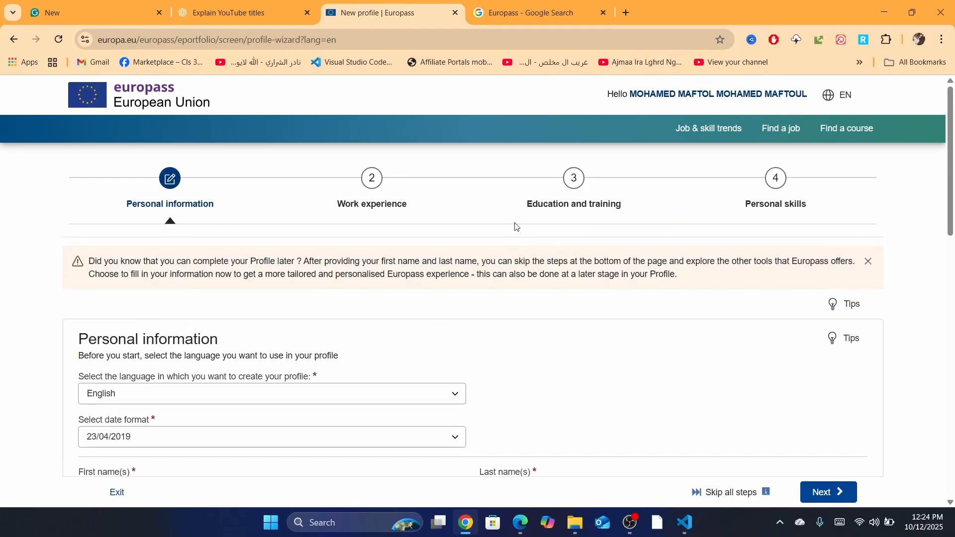
left_click_drag(950, 159, 950, 235)
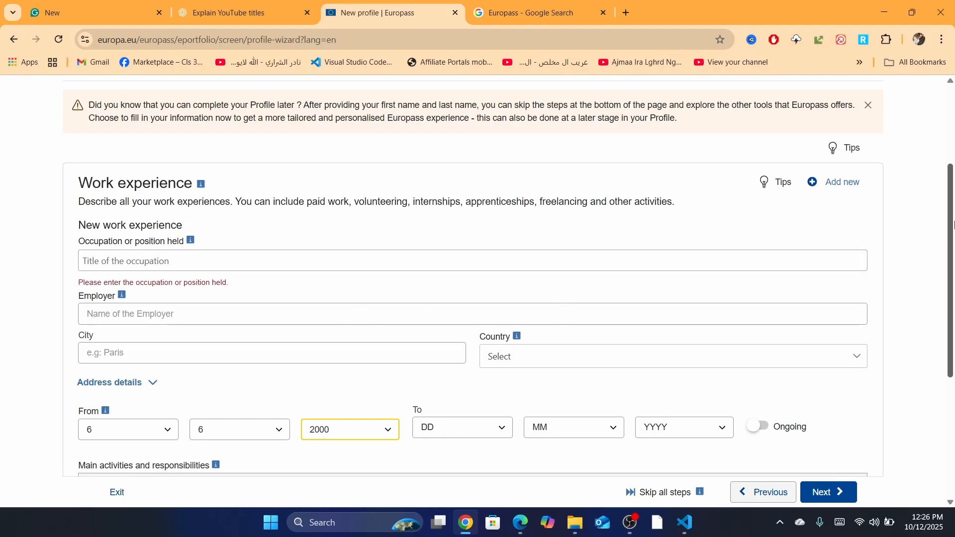
Set the work experience From date to 7/10/2010
scroll(953, 259, "down", 1)
scroll(953, 258, "down", 2)
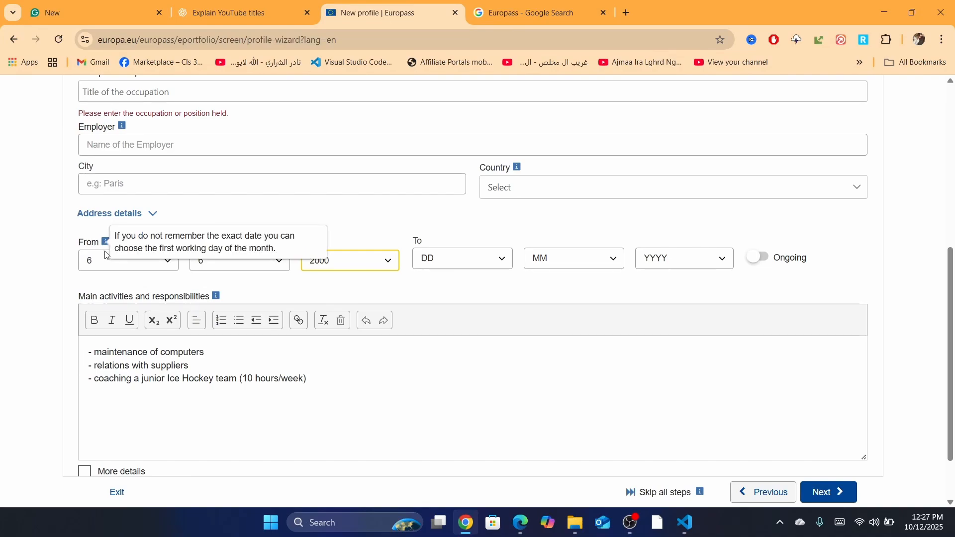
left_click(129, 258)
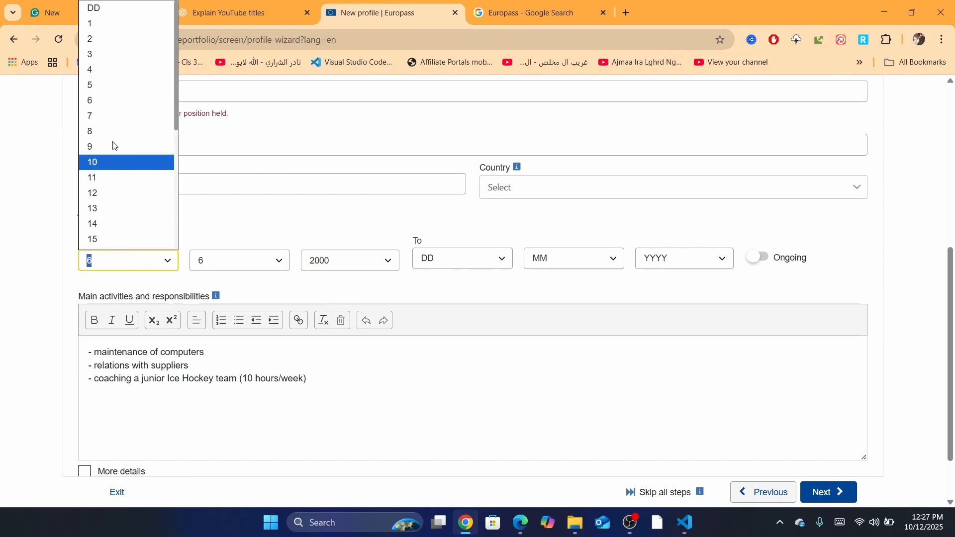
left_click(111, 116)
left_click(215, 260)
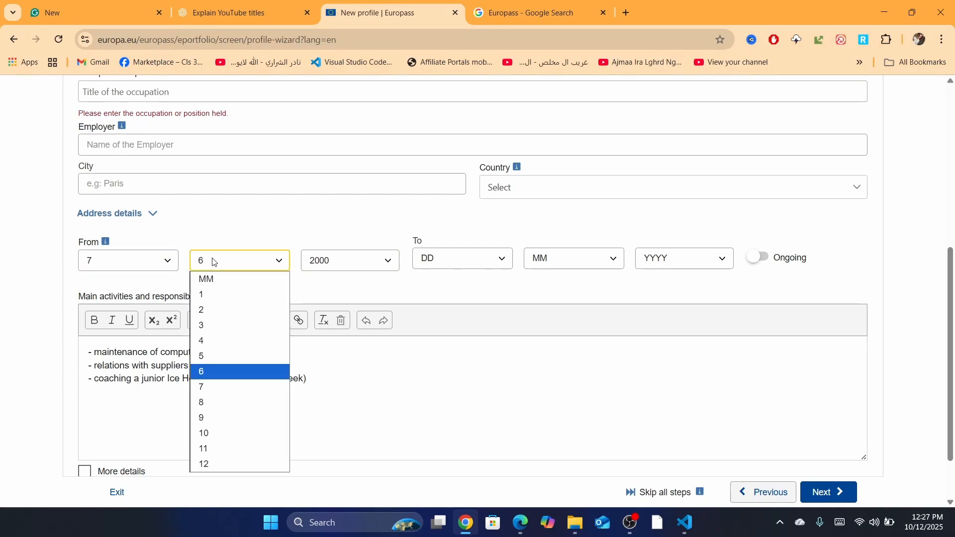
left_click(212, 374)
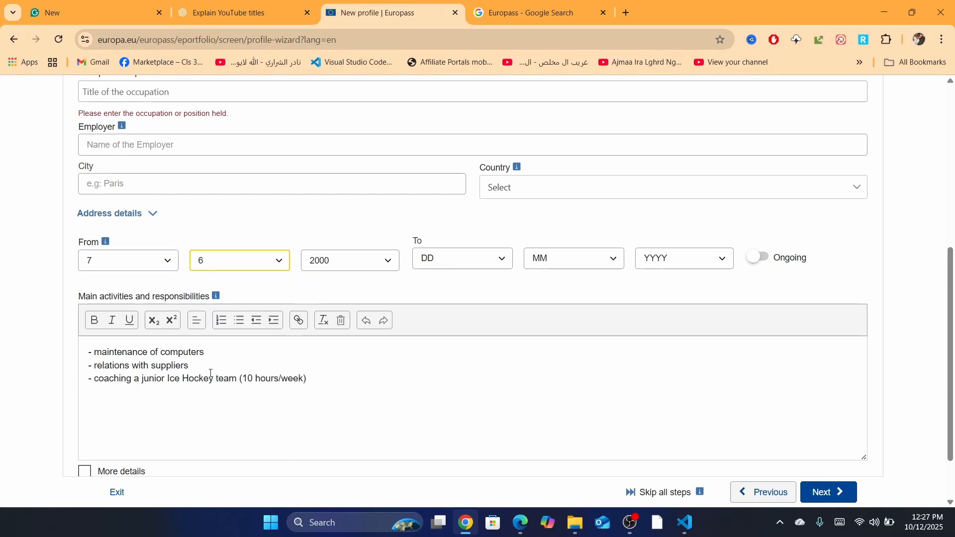
left_click(237, 273)
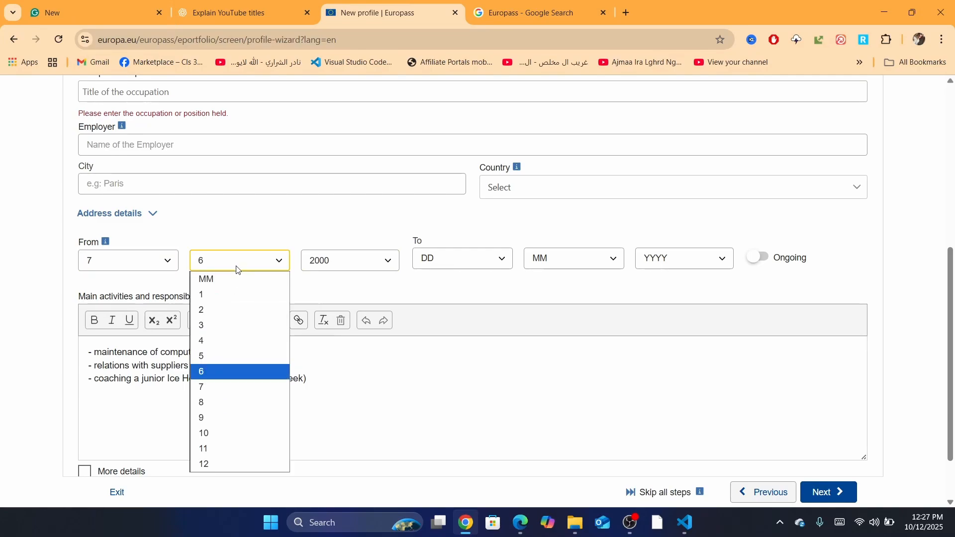
left_click(215, 433)
left_click(354, 260)
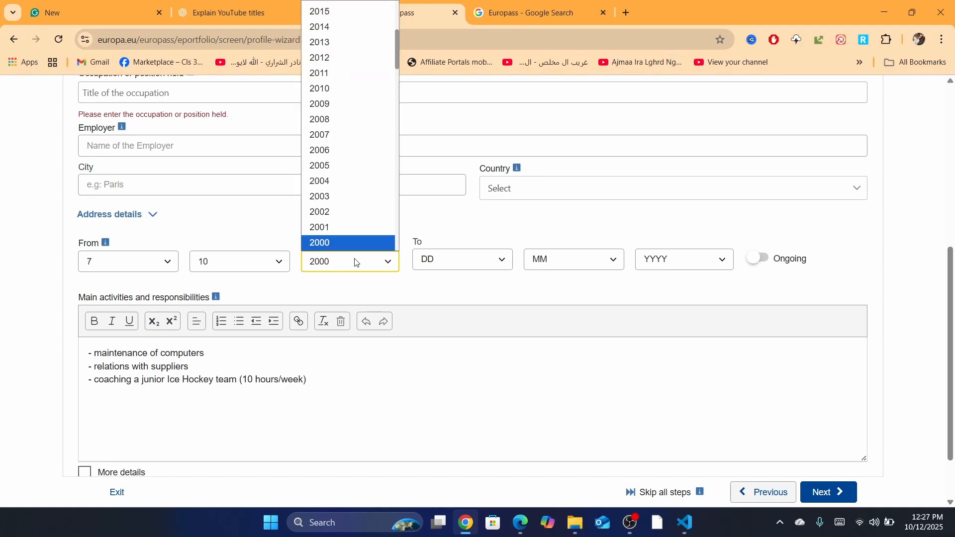
mouse_move(396, 65)
left_mouse_down()
mouse_move(401, 88)
mouse_move(398, 72)
left_mouse_up()
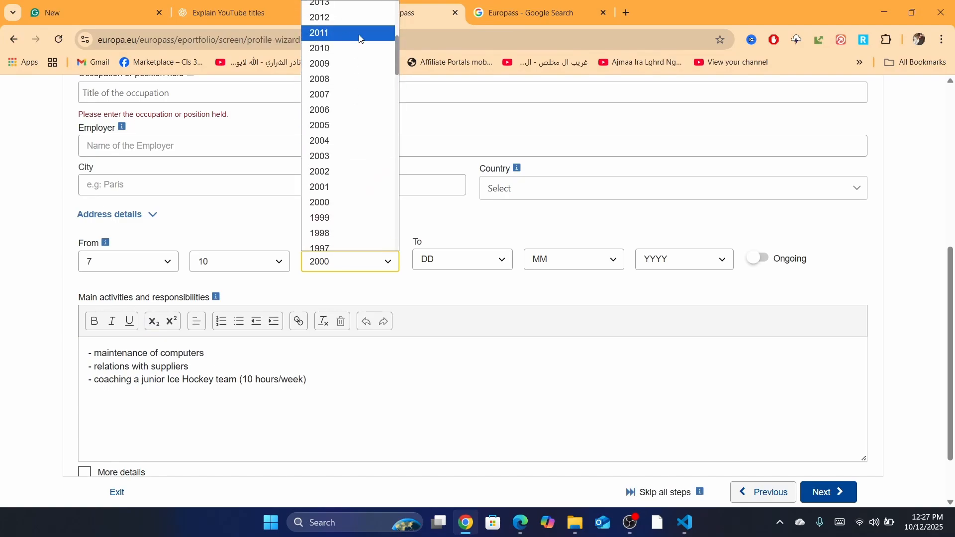
left_click(321, 48)
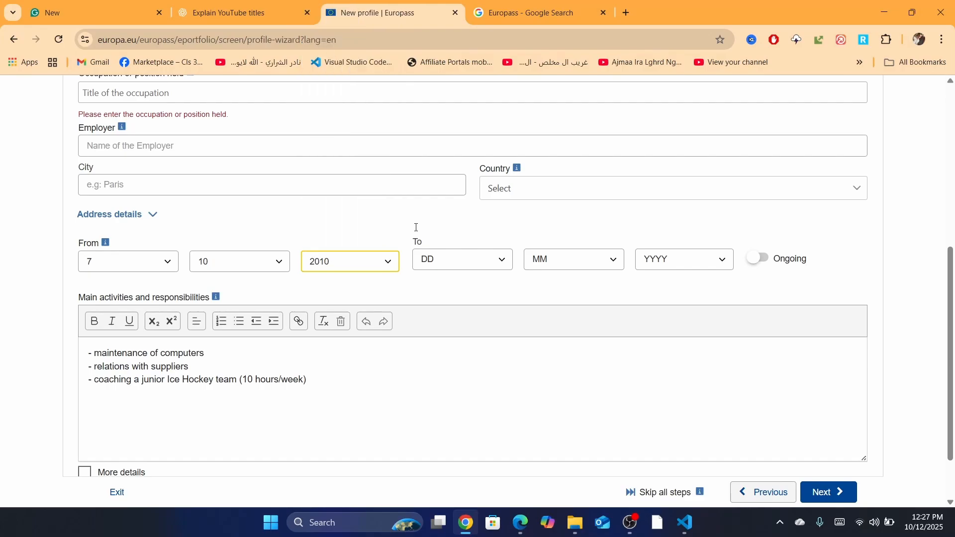
Set the To date to 10/4/2020, mark the job Ongoing, and go to Personal skills
left_click(449, 262)
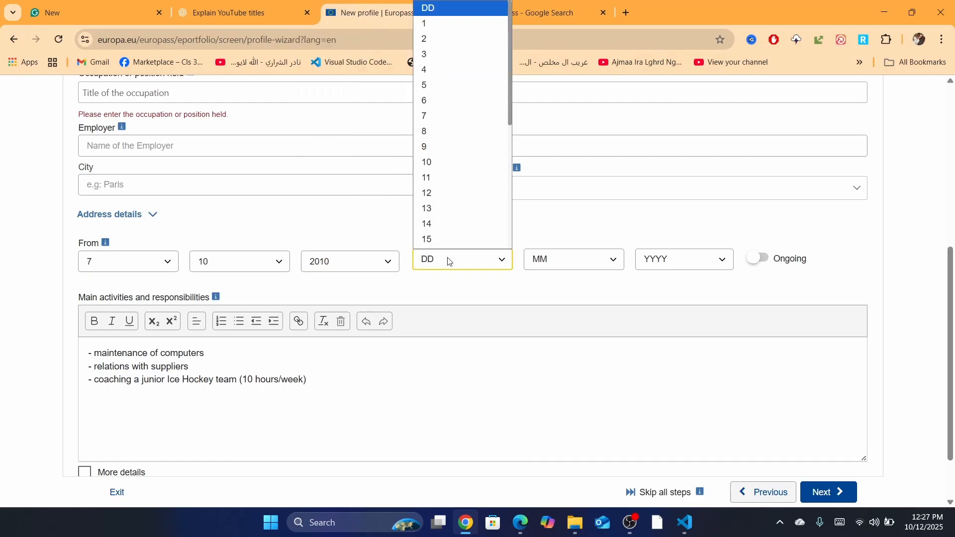
left_click(458, 160)
left_click(550, 263)
left_click(556, 341)
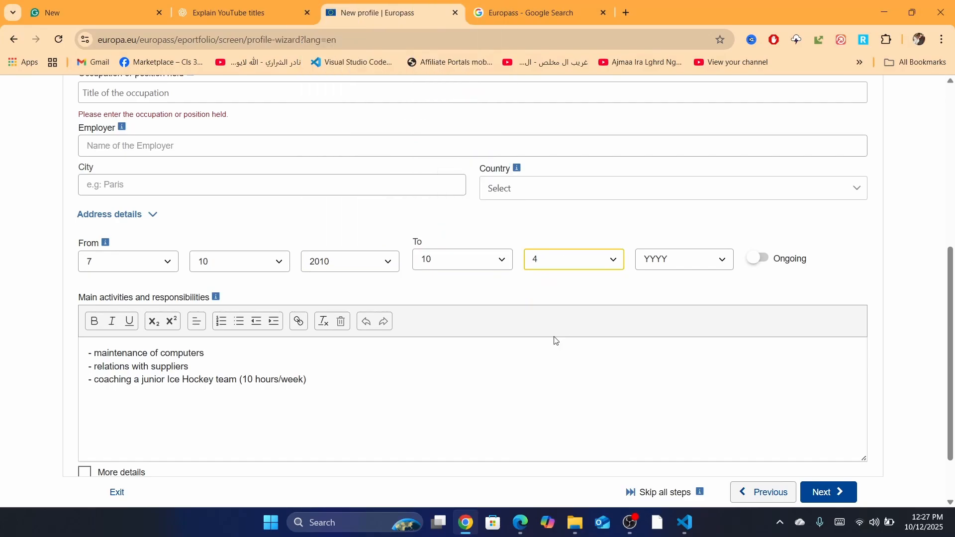
left_click(691, 258)
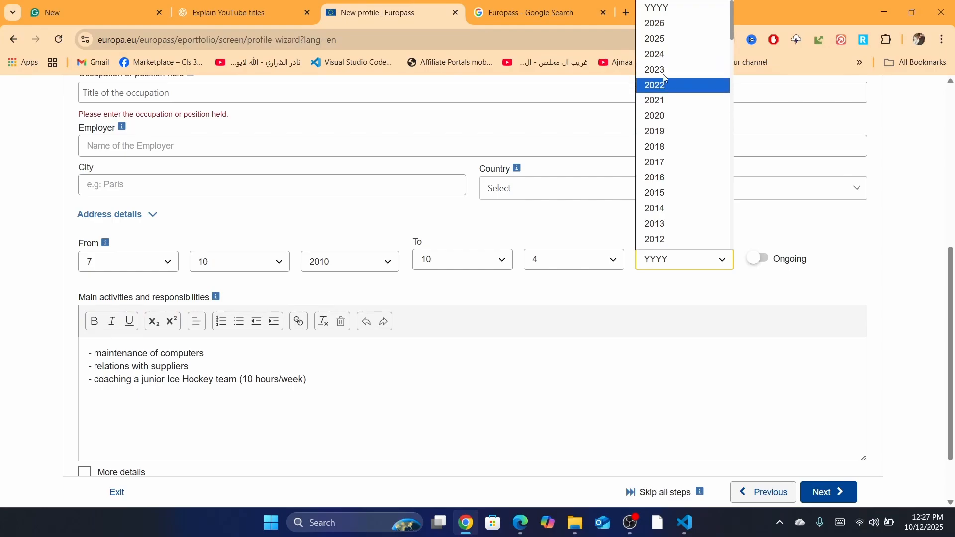
left_click(663, 117)
scroll(754, 274, "up", 1)
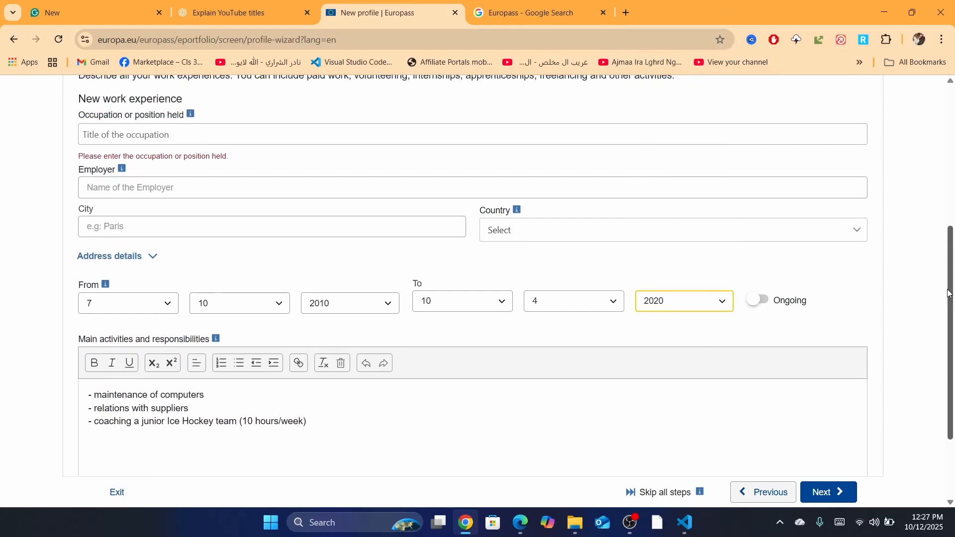
left_click(758, 299)
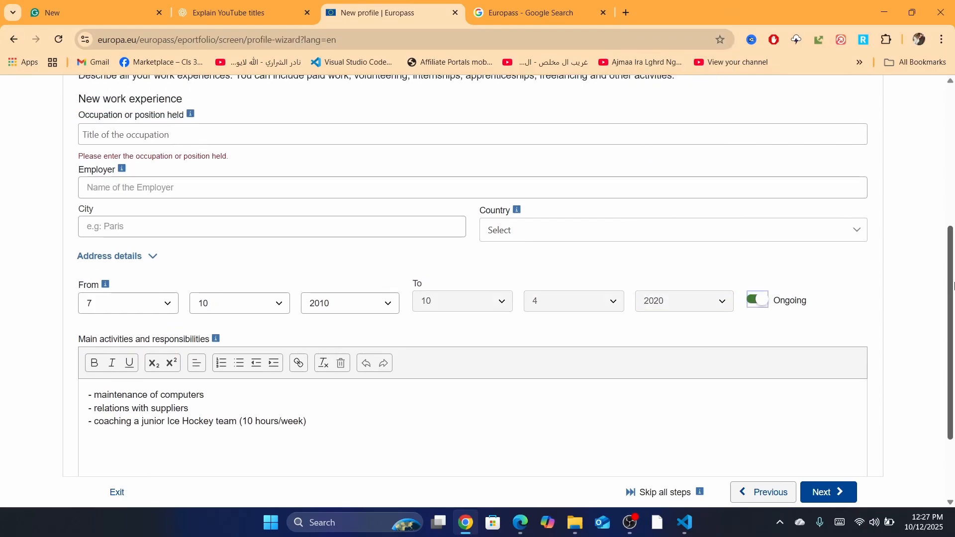
scroll(954, 297, "down", 1)
scroll(954, 297, "down", 2)
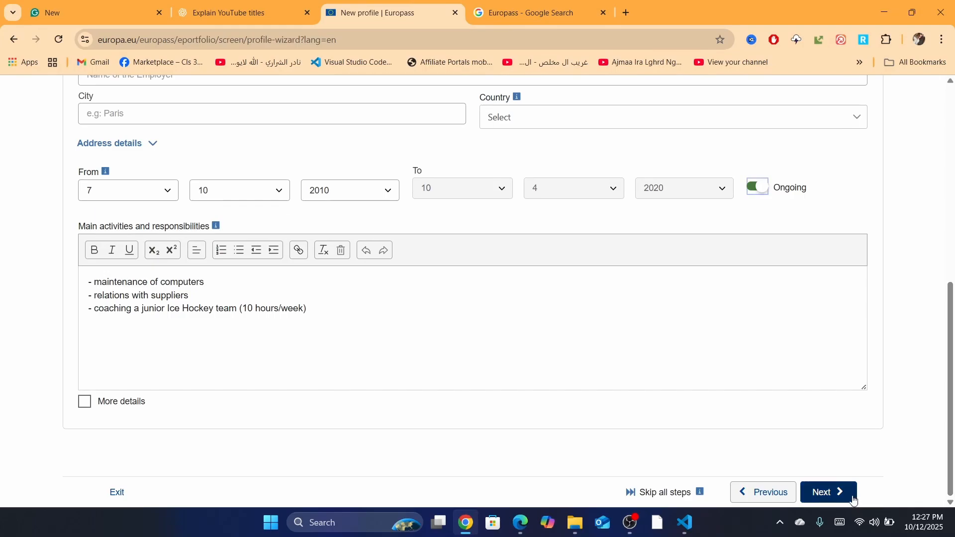
left_click(837, 494)
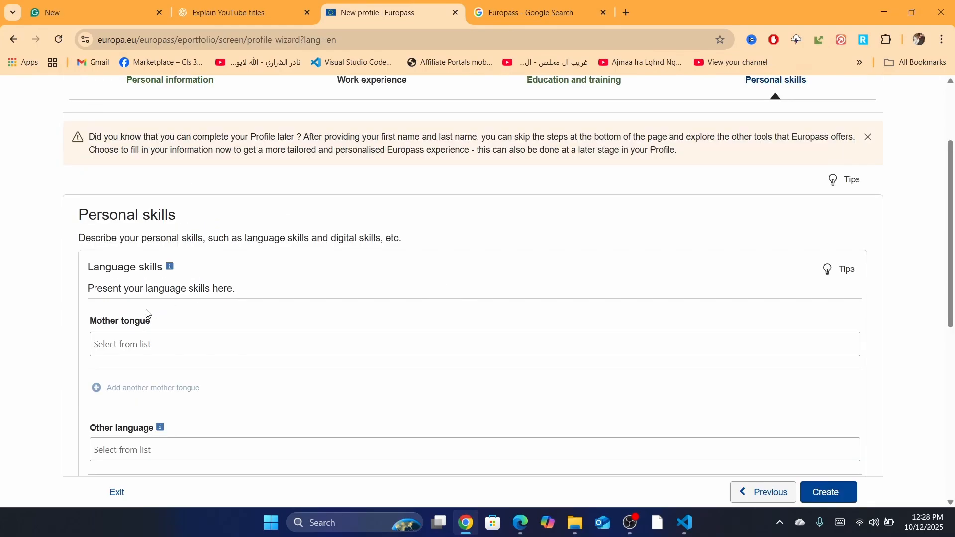
Enter Arabic as the mother tongue
scroll(409, 296, "down", 2)
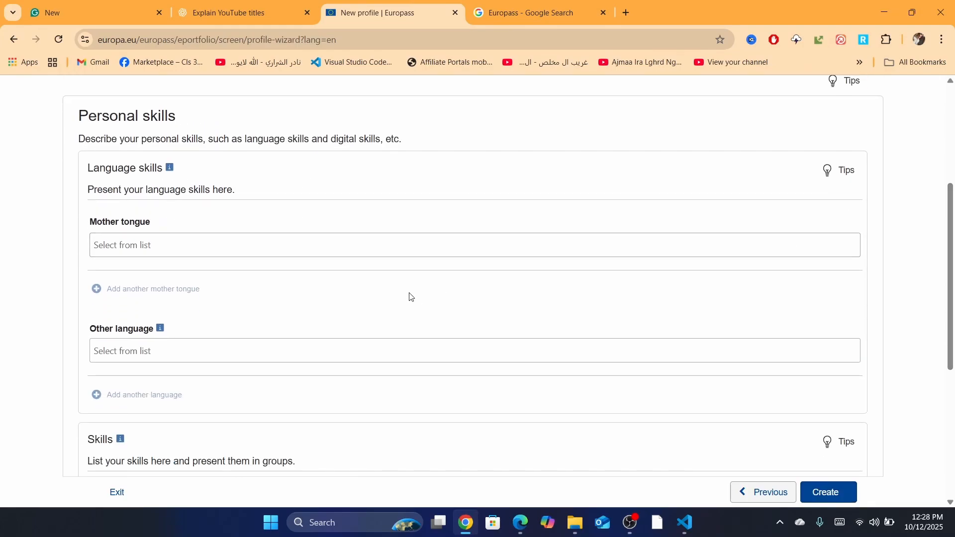
left_click(141, 248)
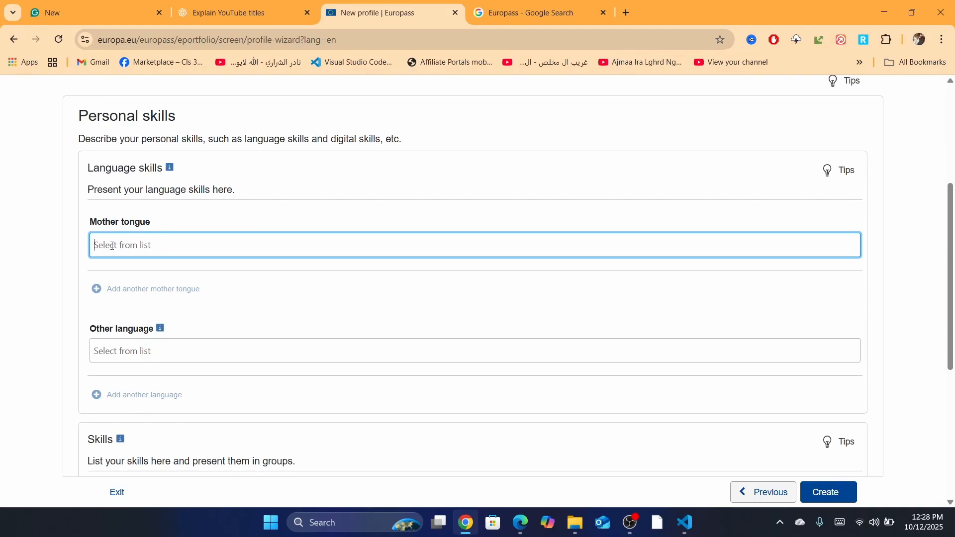
type("ENG")
key("BackSpace")
key("BackSpace")
key("BackSpace")
type("A")
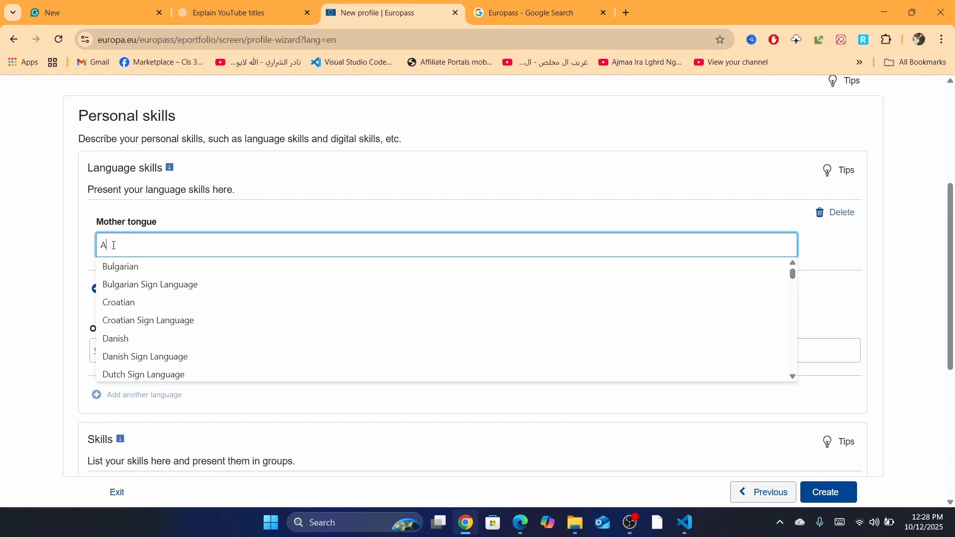
type("RA")
key("BackSpace")
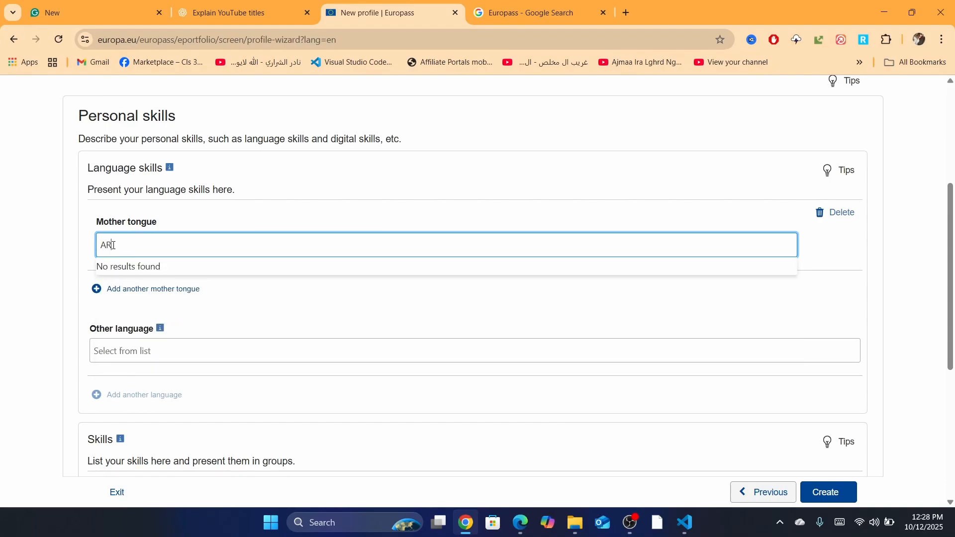
type("ABIC")
left_click(53, 300)
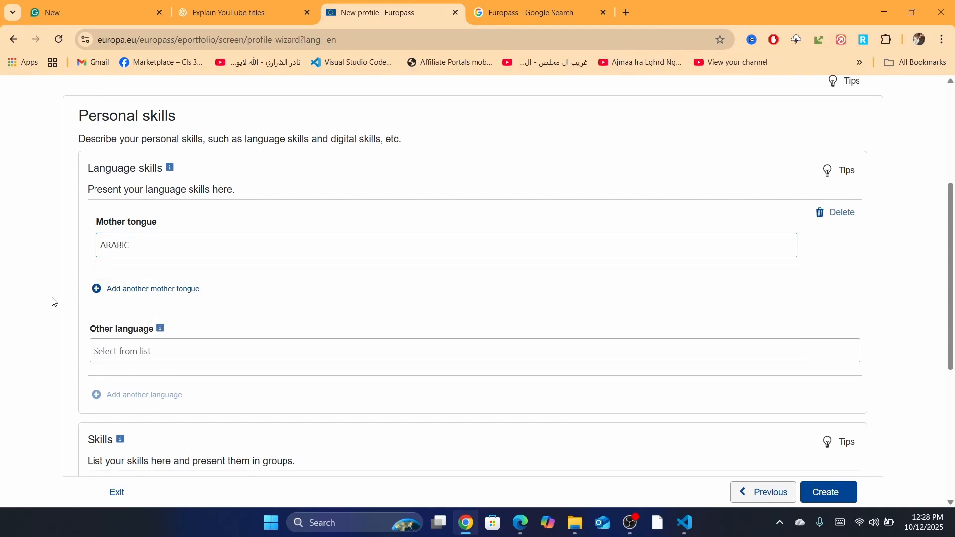
Add English as an other language from the suggestion list
left_click(141, 350)
type("E")
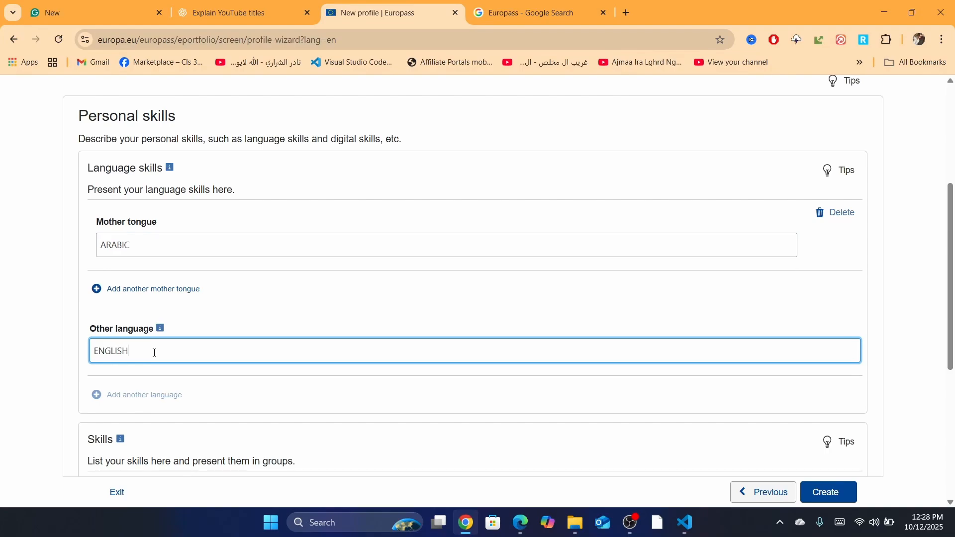
type("NGLISH .")
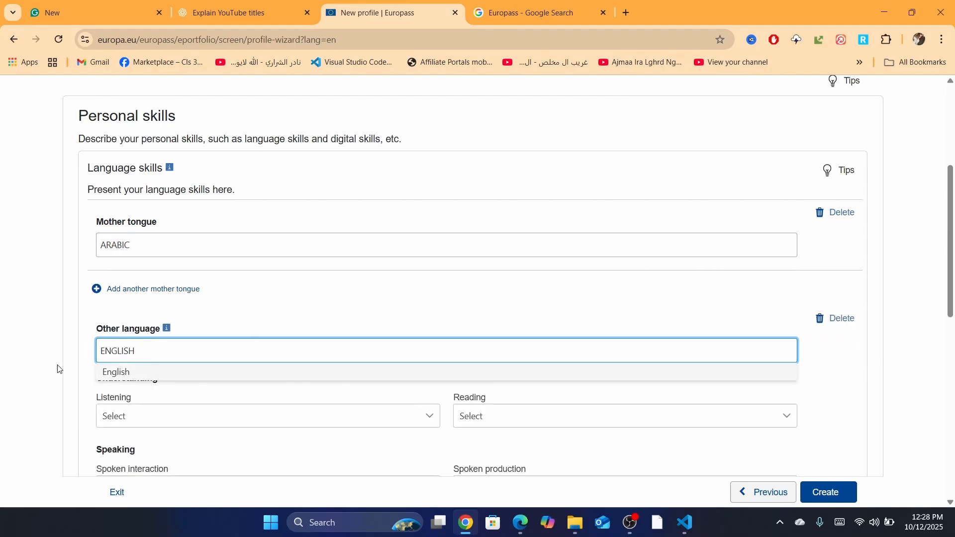
left_click(121, 370)
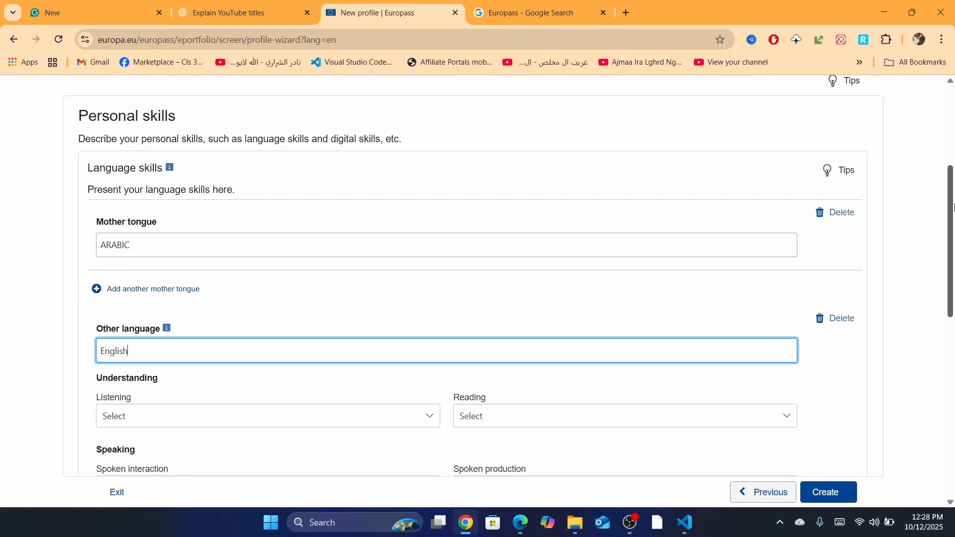
scroll(367, 277, "down", 3)
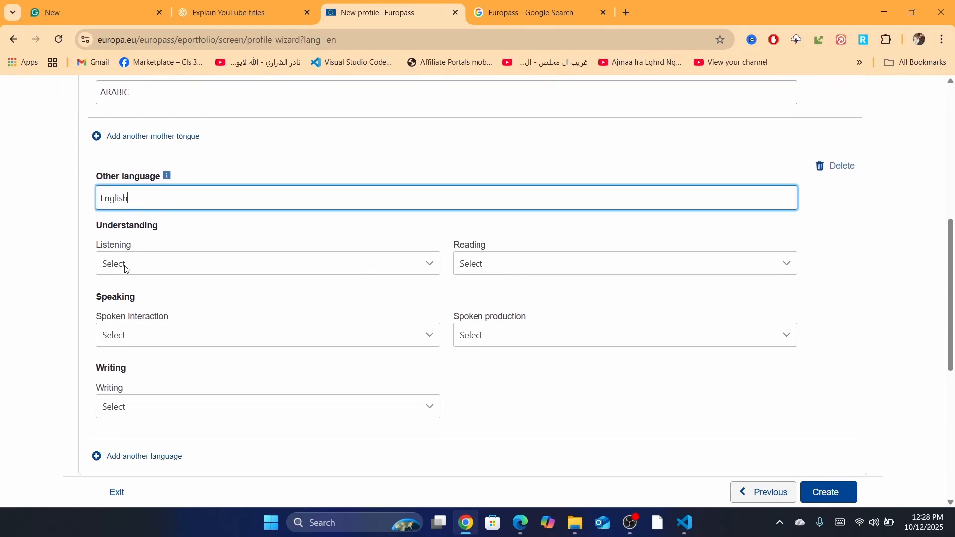
Rate English listening, reading and spoken interaction as A2 Basic User
left_click(125, 270)
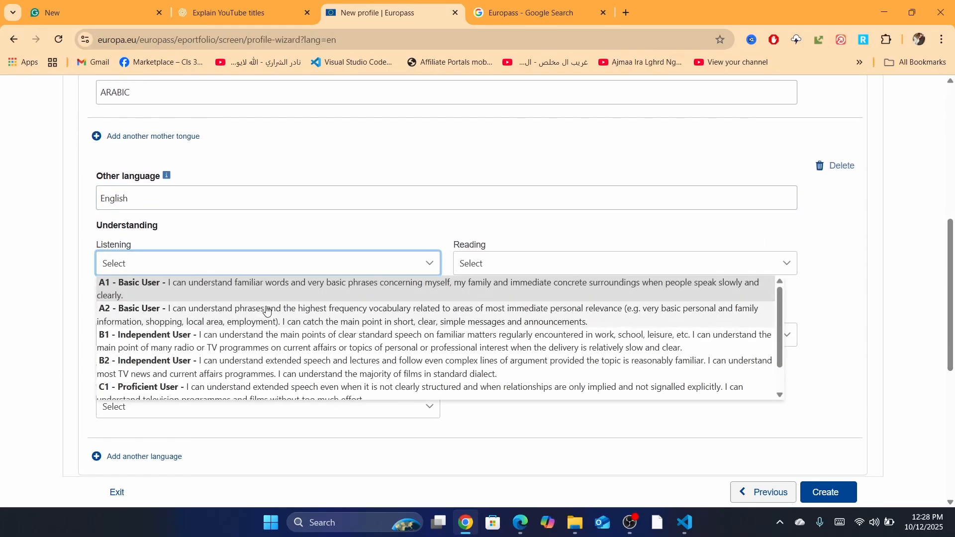
left_click(195, 311)
left_click(477, 270)
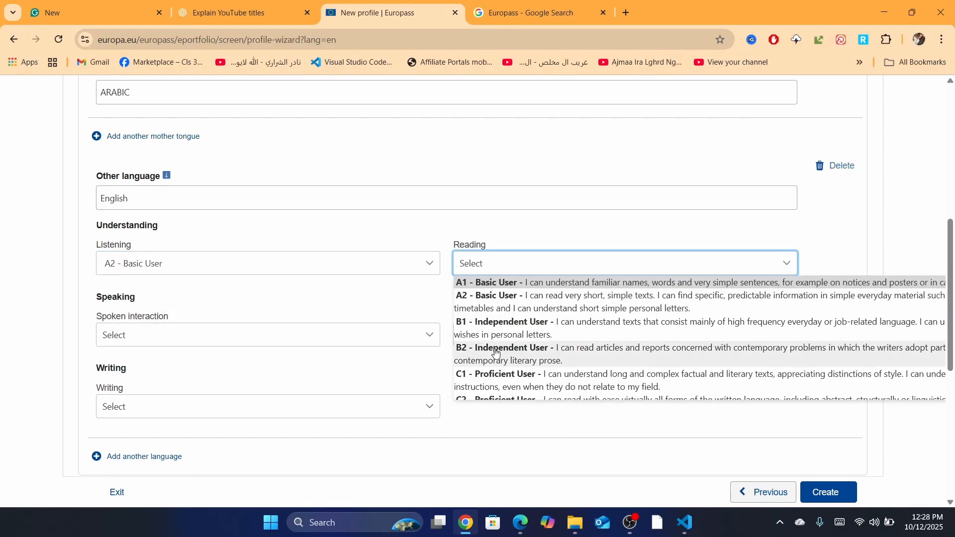
left_click(498, 302)
left_click(177, 343)
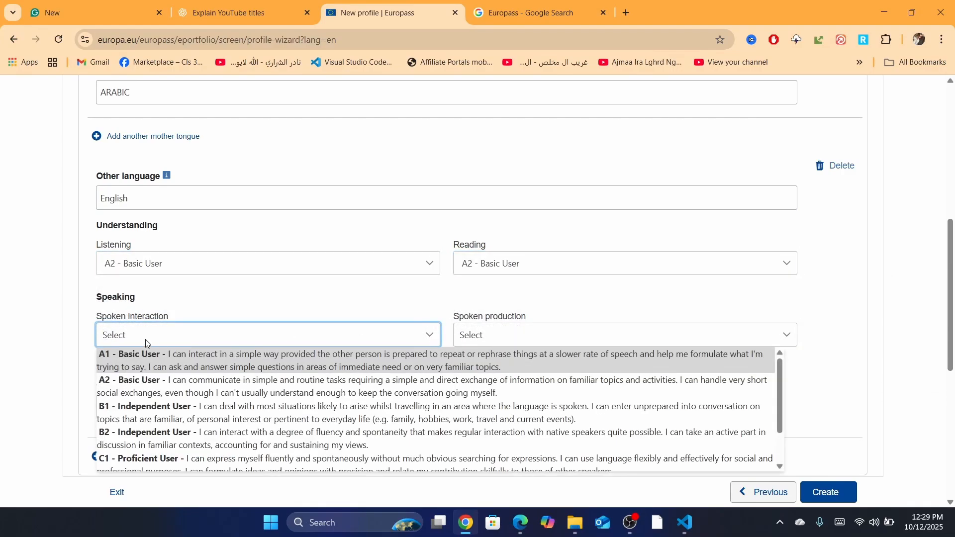
left_click(170, 393)
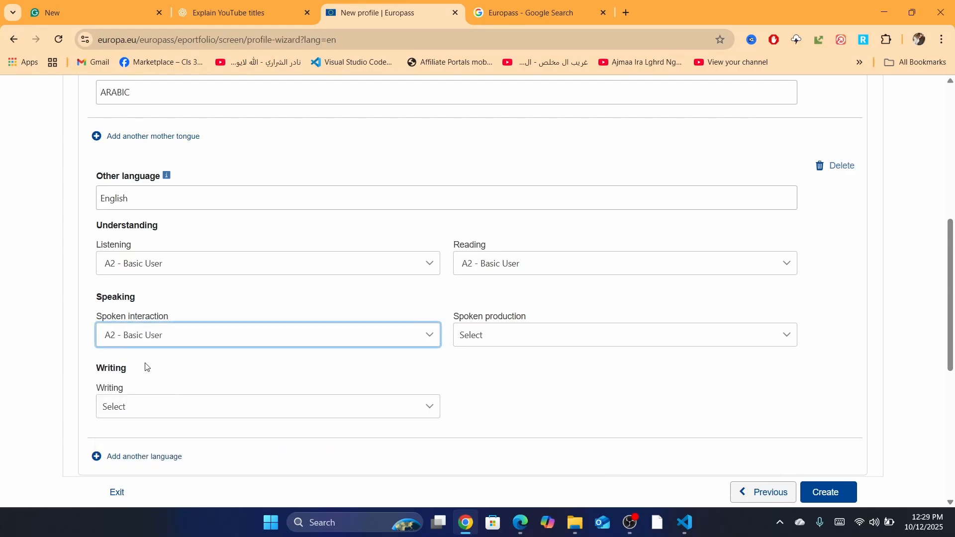
Rate English writing and spoken production as B1 Independent User
left_click(158, 420)
left_click(141, 323)
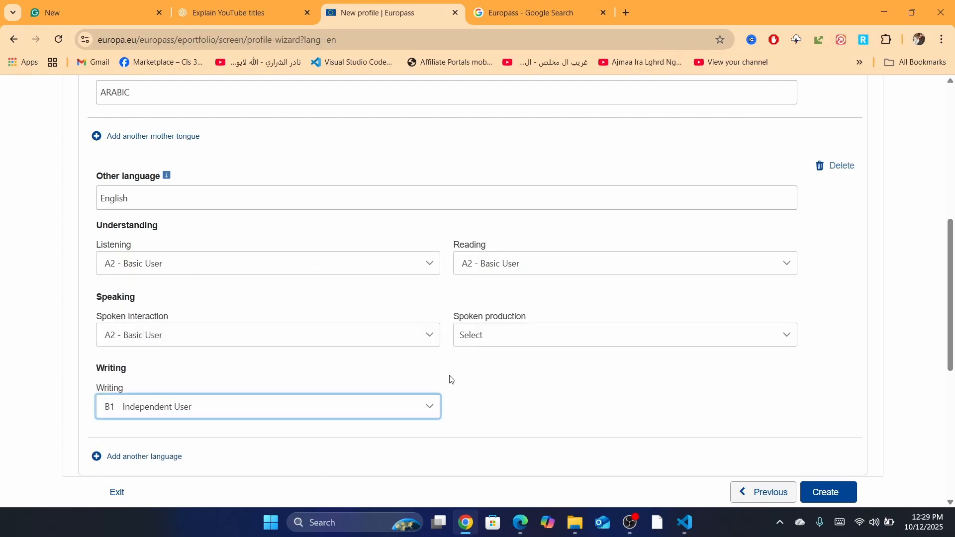
left_click(493, 338)
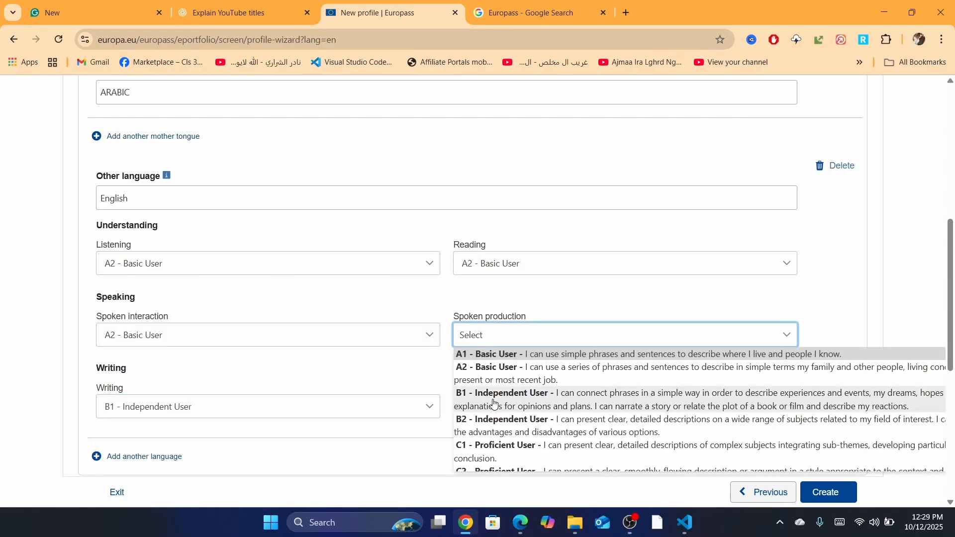
left_click(494, 404)
scroll(717, 310, "down", 4)
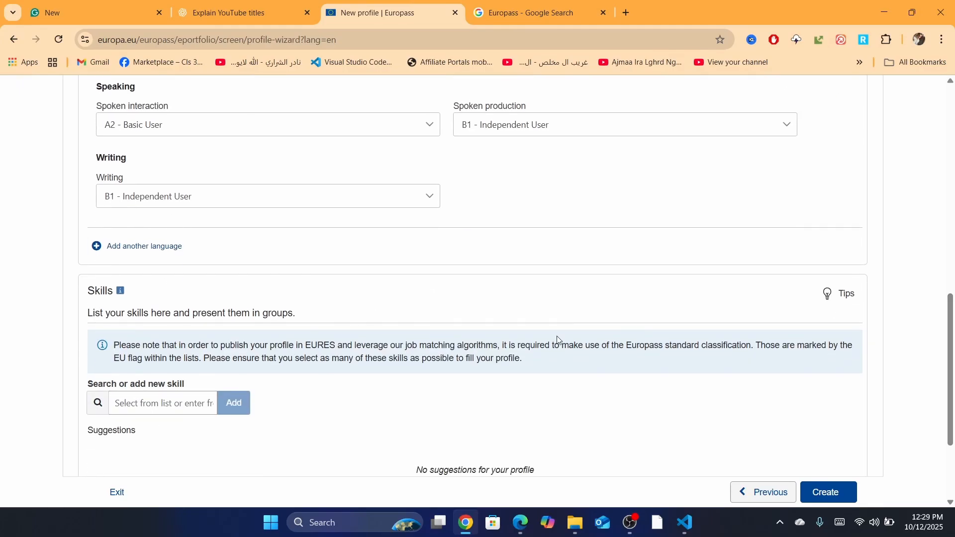
Search for dropshipping, add 'Etsy dropshipping' as a skill, and create the profile
left_click_drag(951, 327, 950, 361)
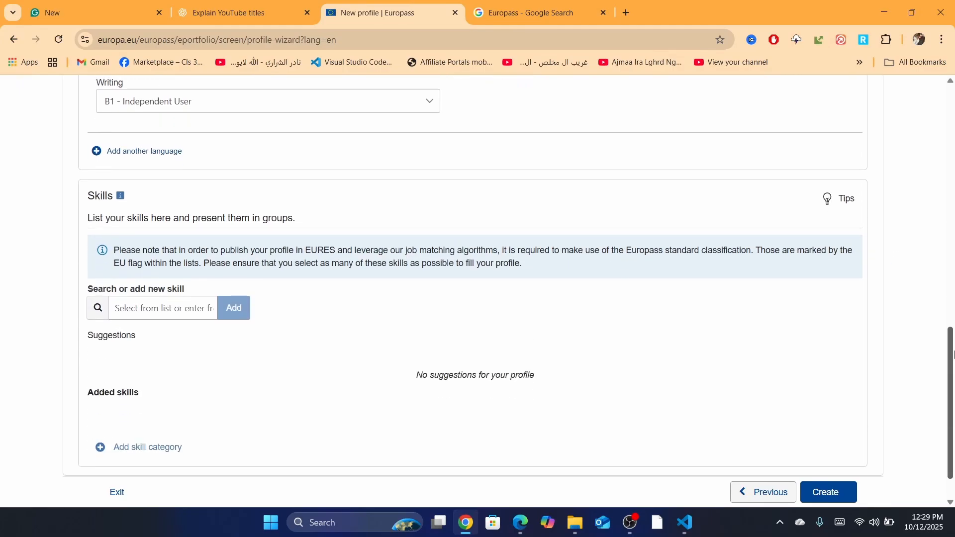
left_click(146, 316)
left_click_drag(131, 251, 329, 262)
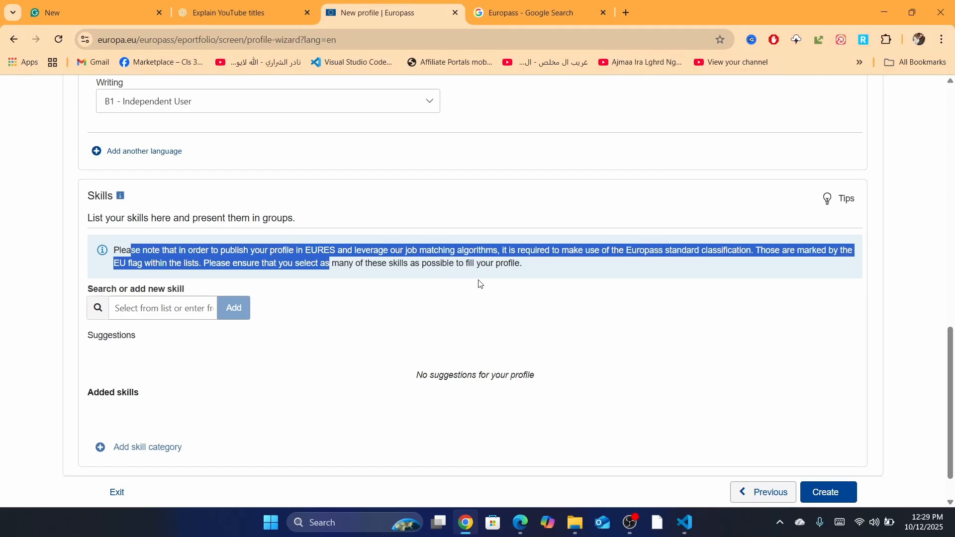
left_click(550, 274)
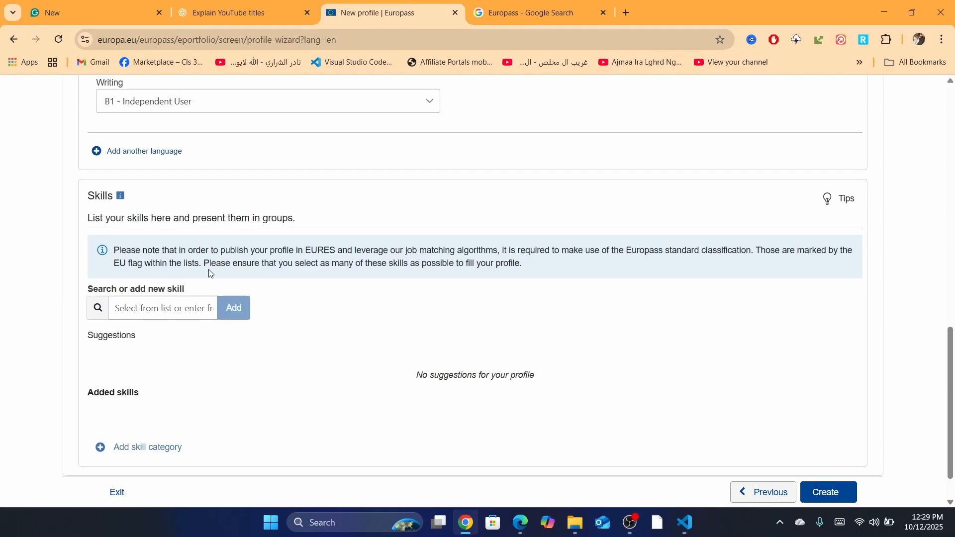
left_click(165, 309)
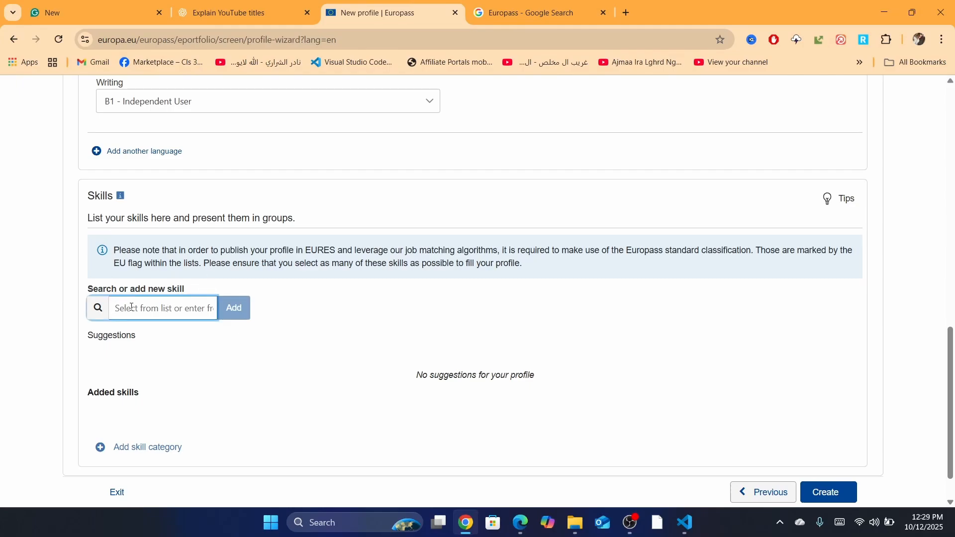
type("DROPSHIPPING")
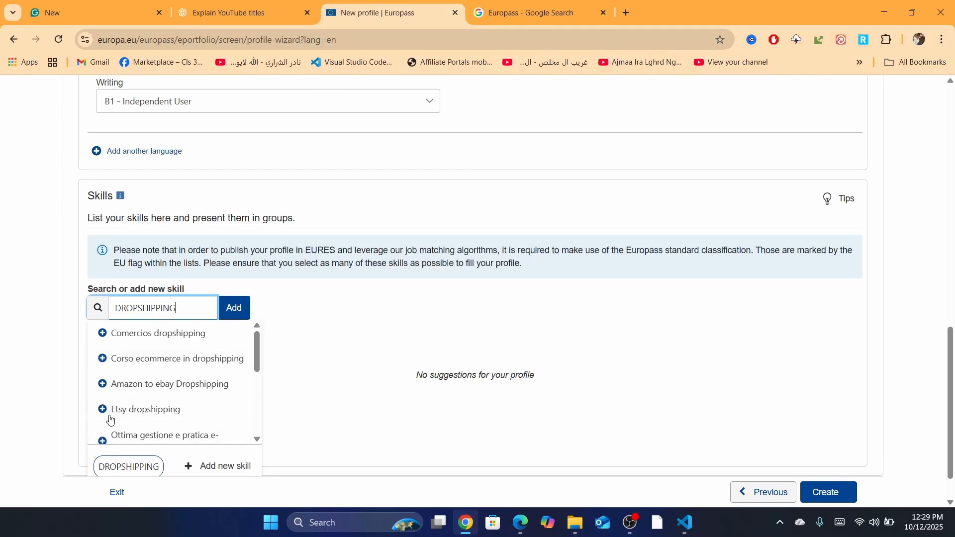
left_click(122, 415)
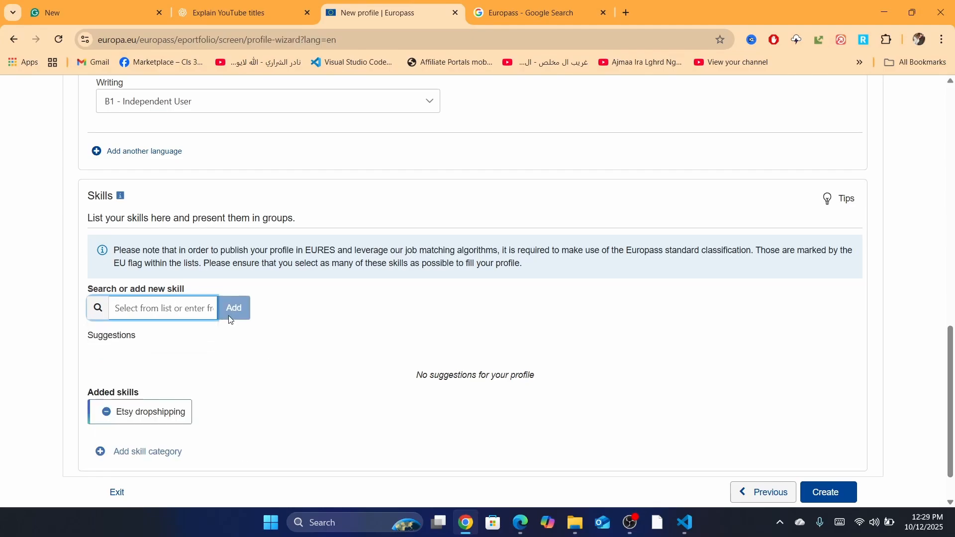
scroll(950, 398, "down", 1)
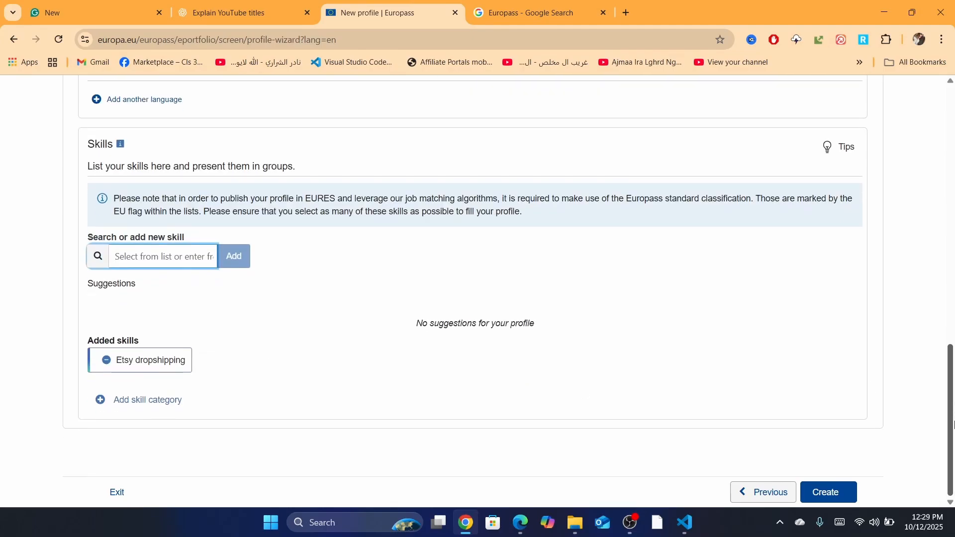
left_click(828, 492)
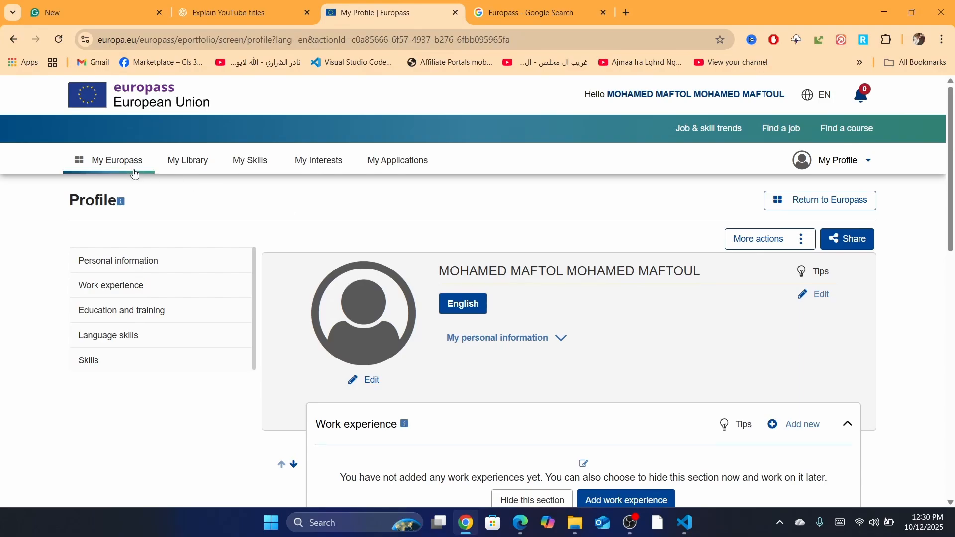
From the My Europass dashboard, start Create a CV using the standard CV builder
left_click(94, 165)
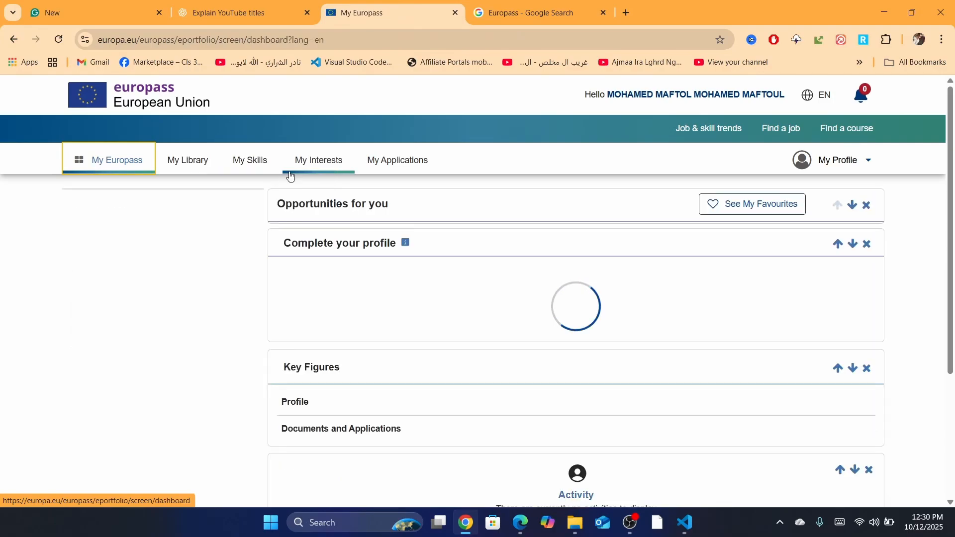
left_click_drag(952, 182, 954, 286)
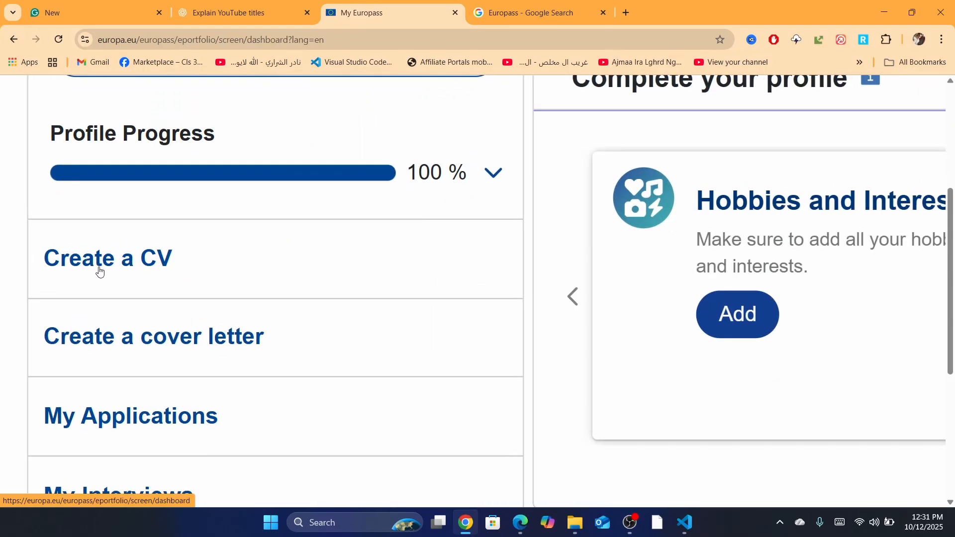
left_click(86, 260)
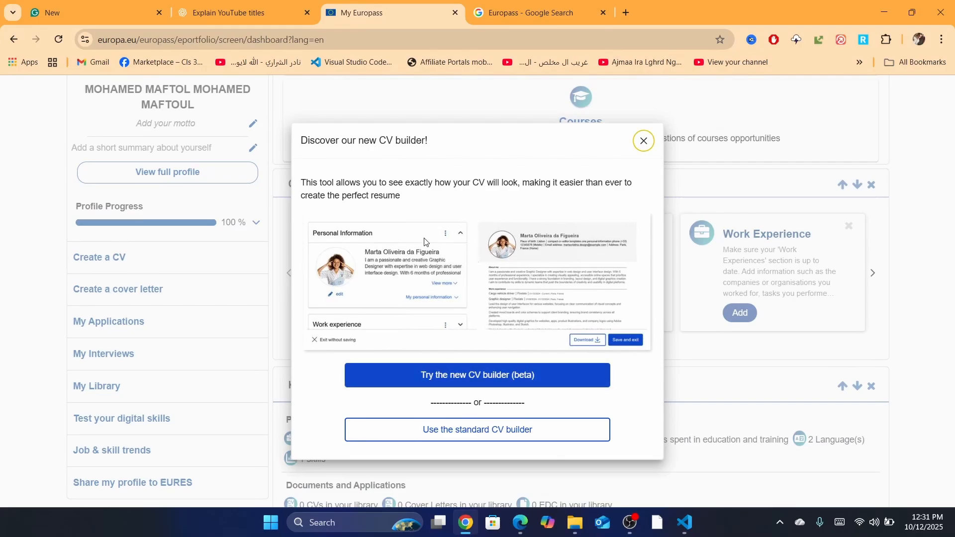
left_click(459, 434)
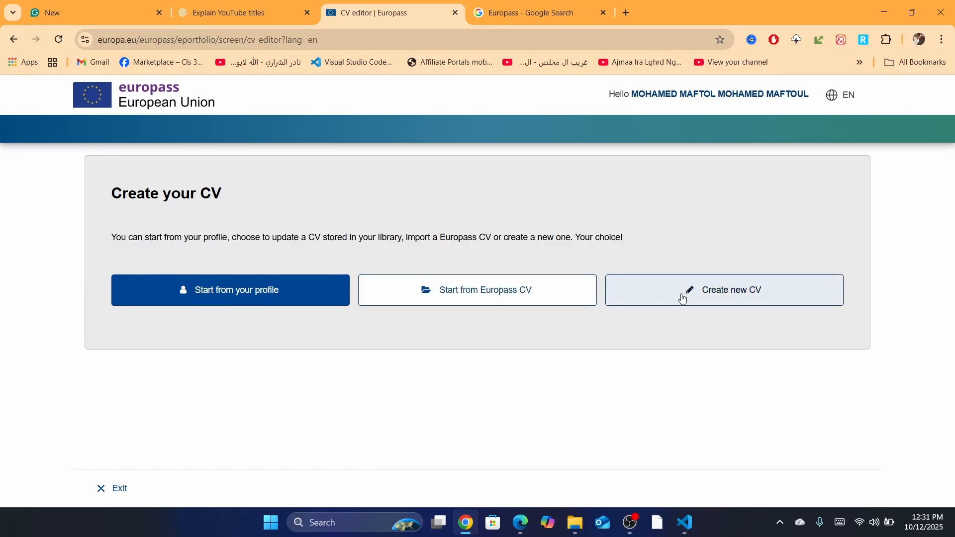
Start a brand-new CV and delete the leading letter of the About me text
left_click(731, 298)
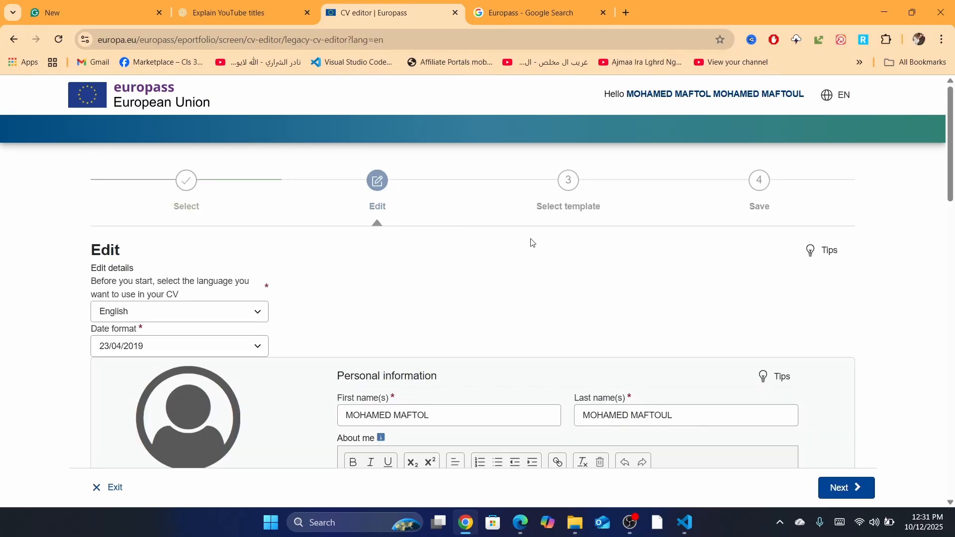
scroll(488, 306, "down", 4)
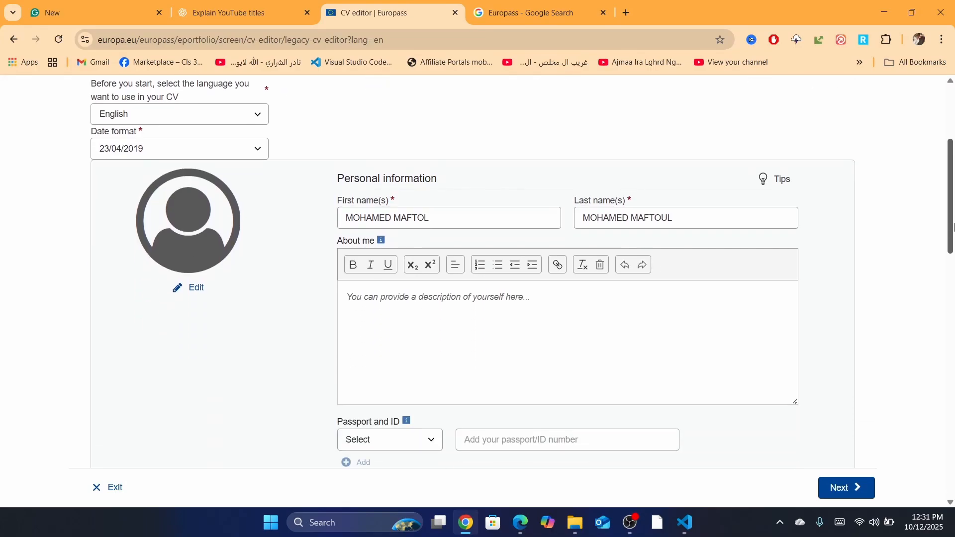
left_click(488, 305)
double_click(410, 309)
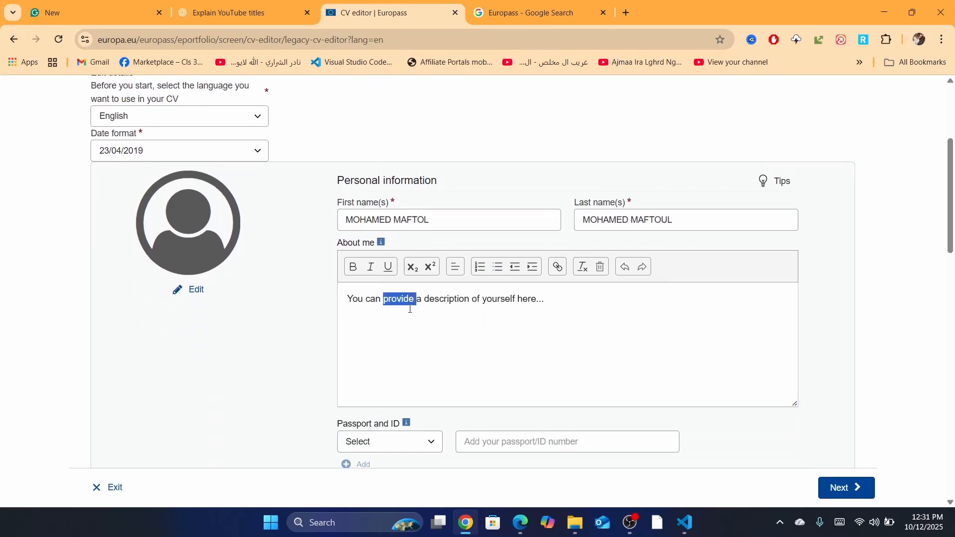
key("Home")
key("Delete")
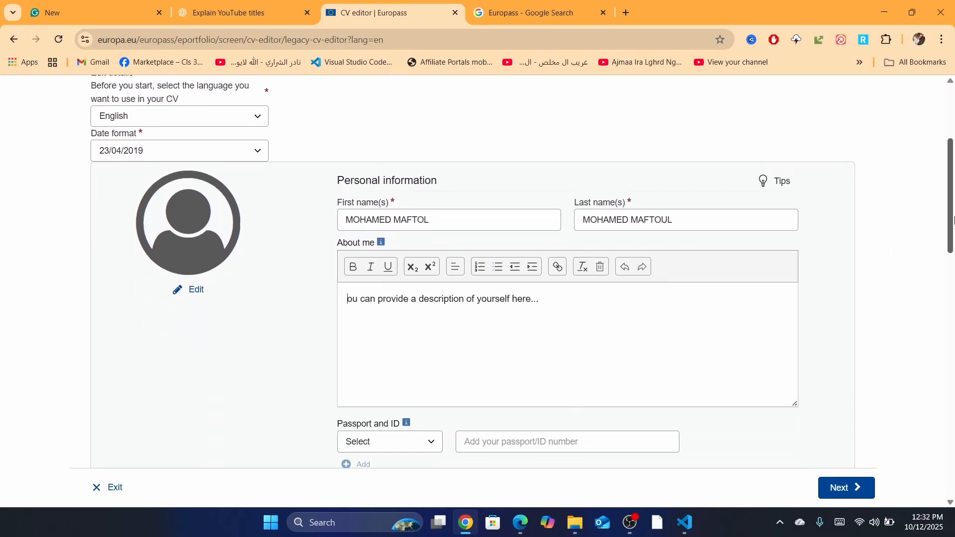
Set the identity document type to ID and enter the ID number
scroll(953, 153, "down", 3)
left_click(372, 297)
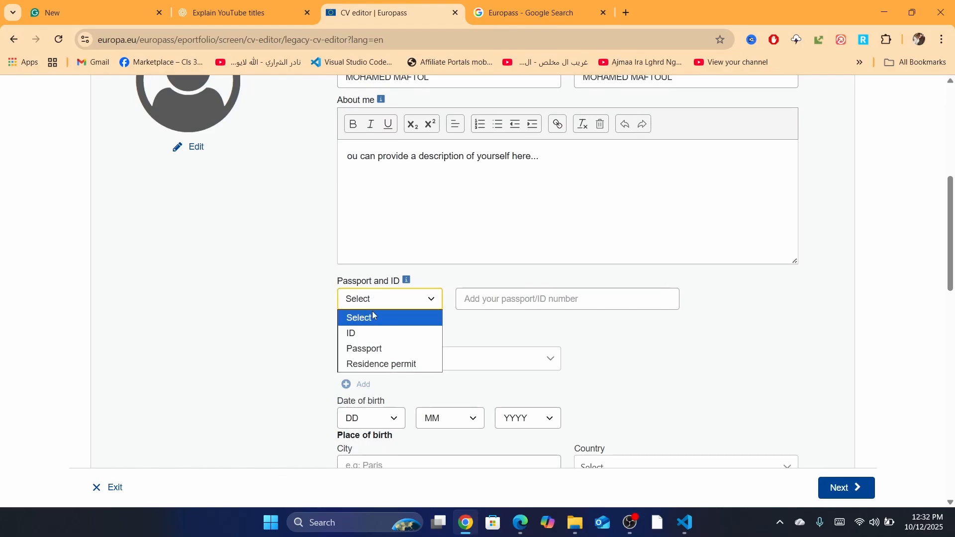
left_click(356, 333)
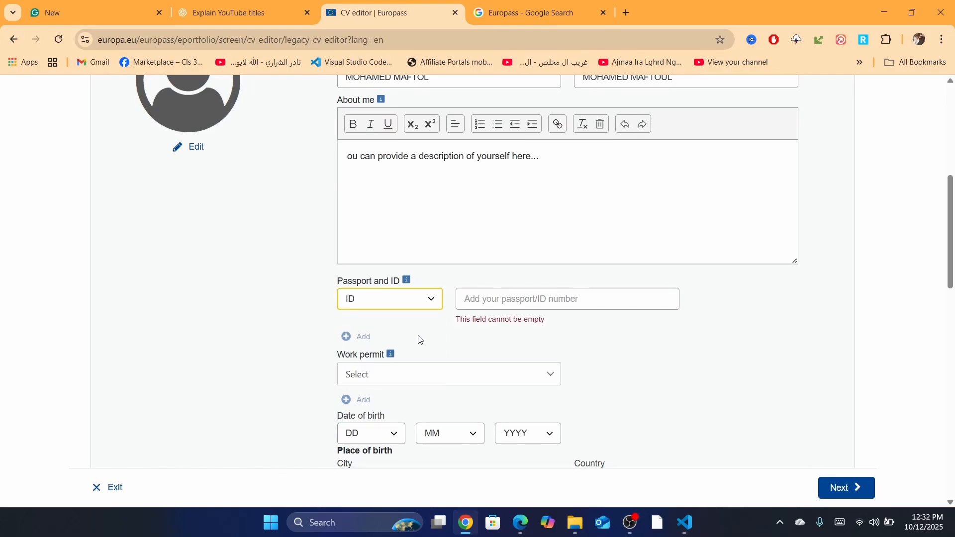
left_click(517, 304)
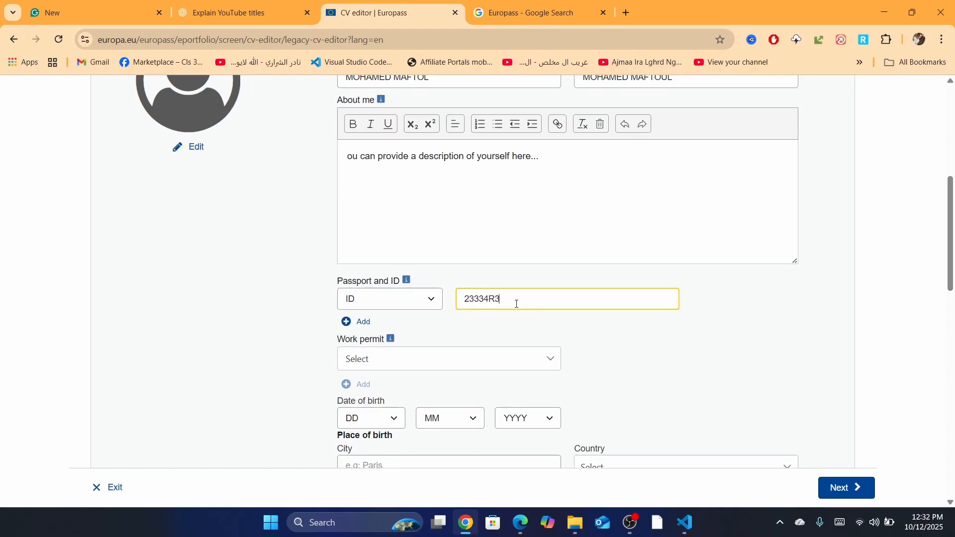
Set the work permit country to Morocco and continue to template selection
left_click(362, 357)
left_click(362, 357)
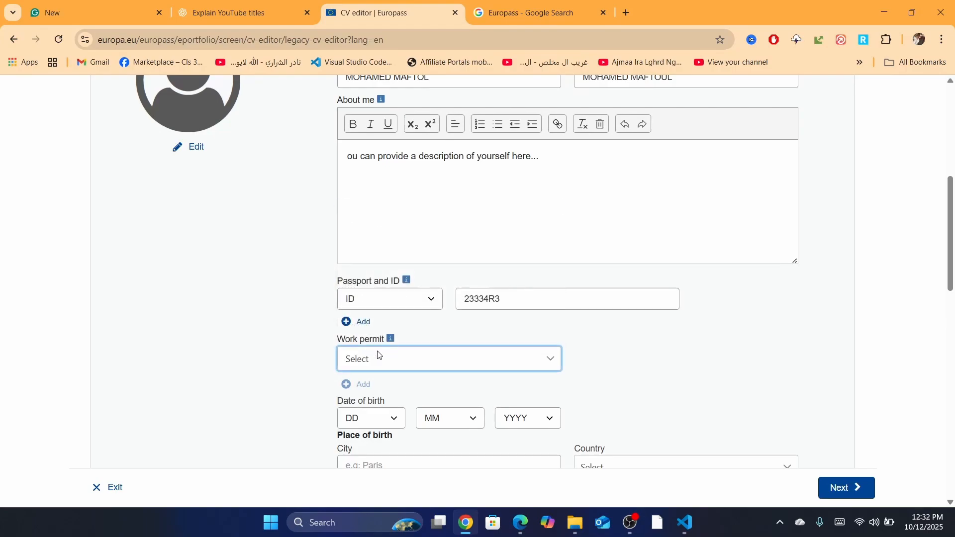
left_click(389, 360)
type("MORO")
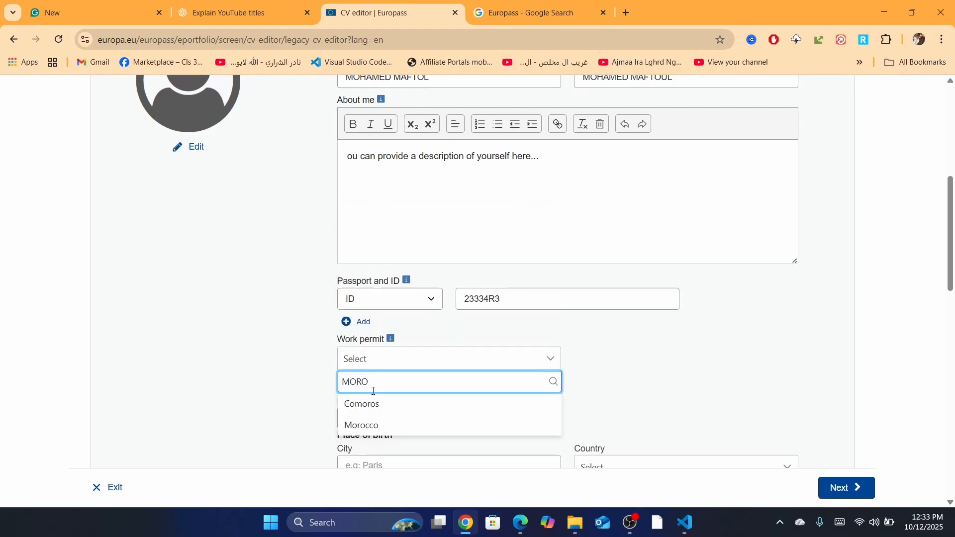
left_click(384, 426)
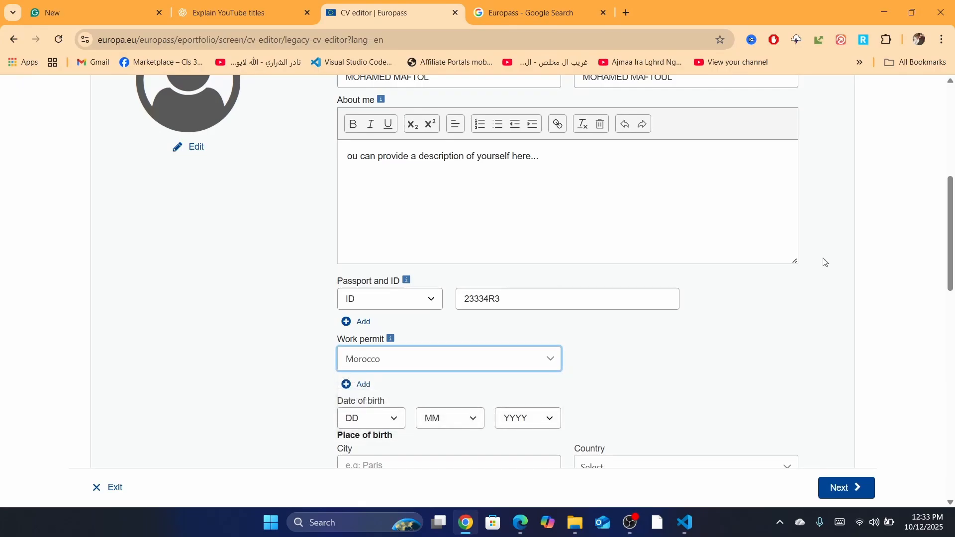
scroll(951, 249, "down", 2)
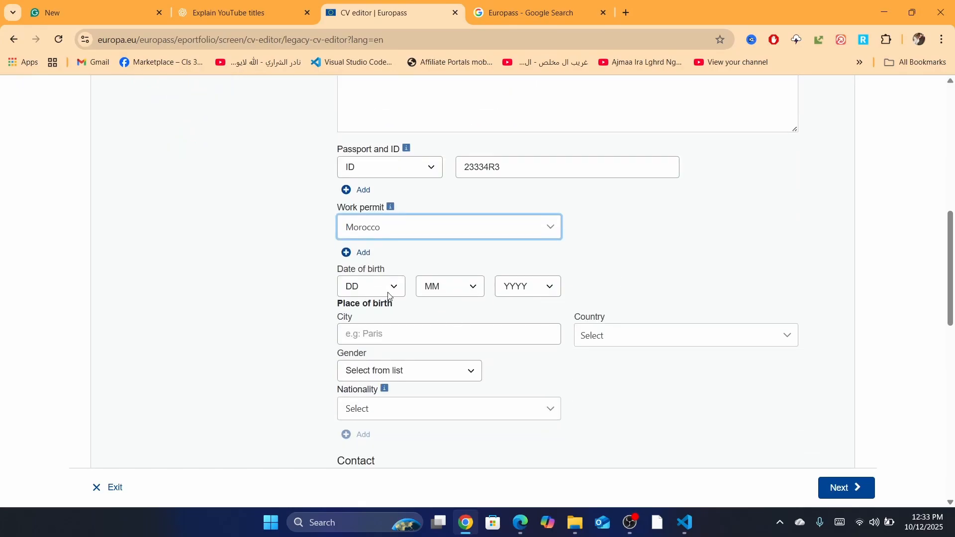
scroll(951, 268, "down", 10)
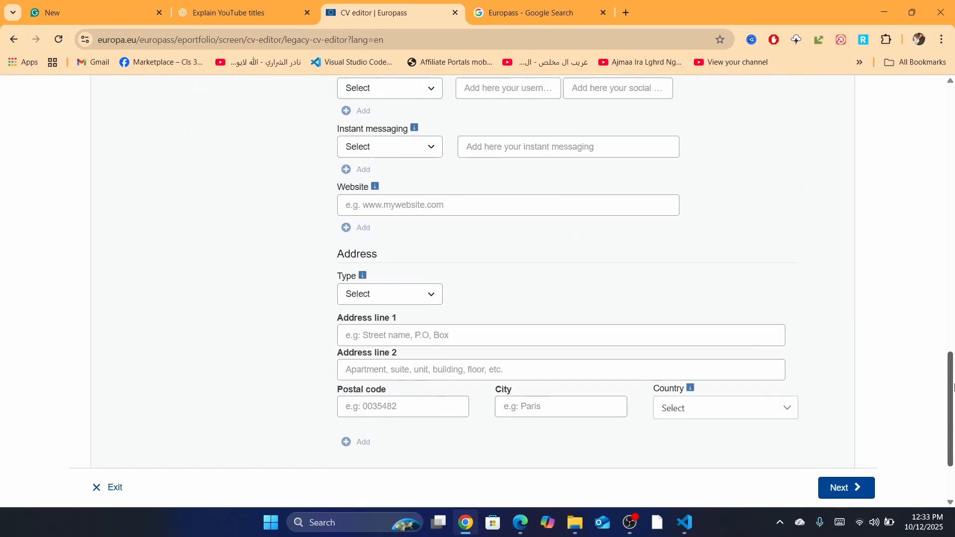
left_click(836, 493)
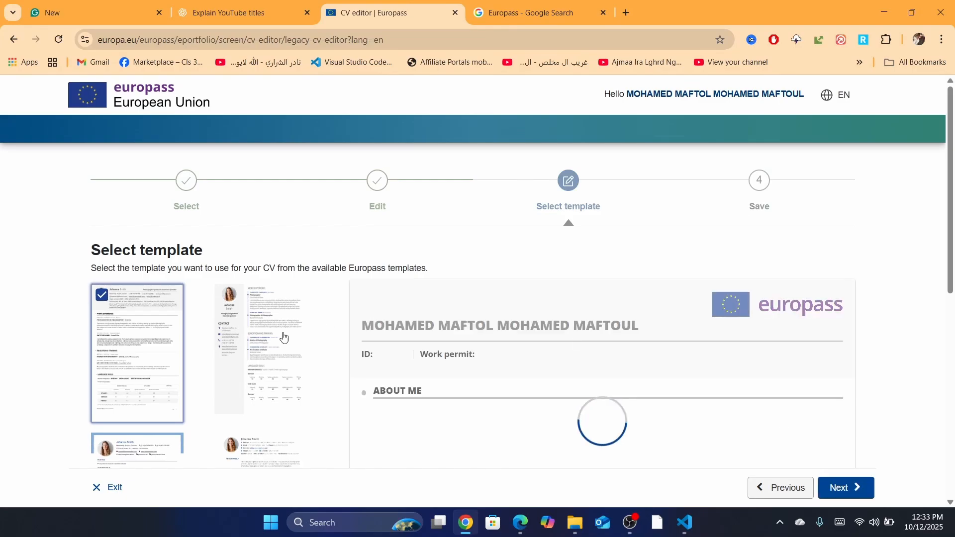
Preview the sidebar and photo-header templates, then select the first, plain template
scroll(431, 307, "down", 2)
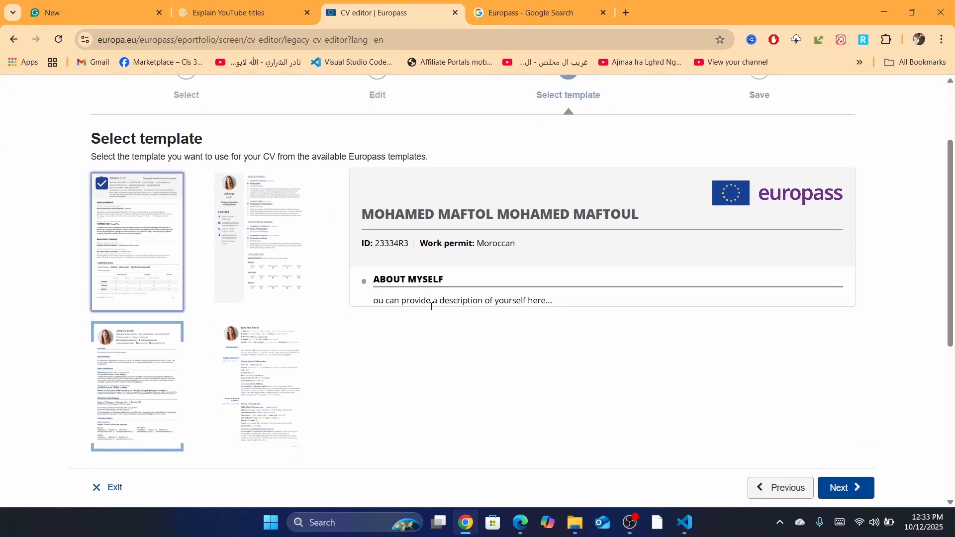
left_click(259, 234)
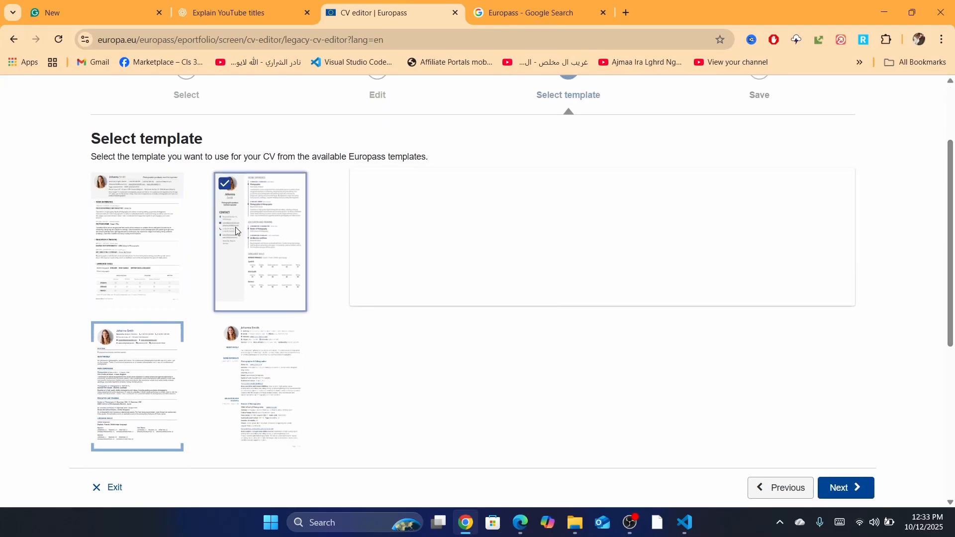
left_click(136, 382)
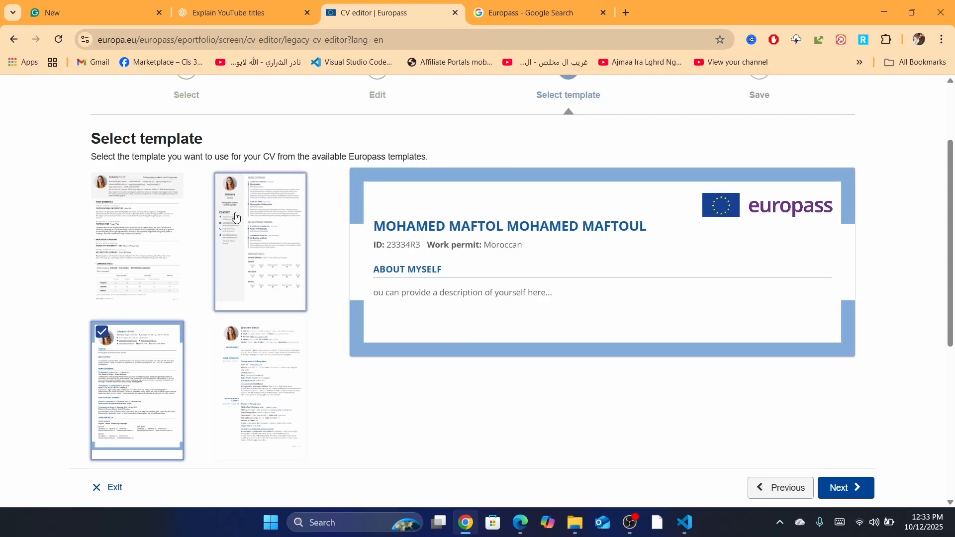
left_click(153, 245)
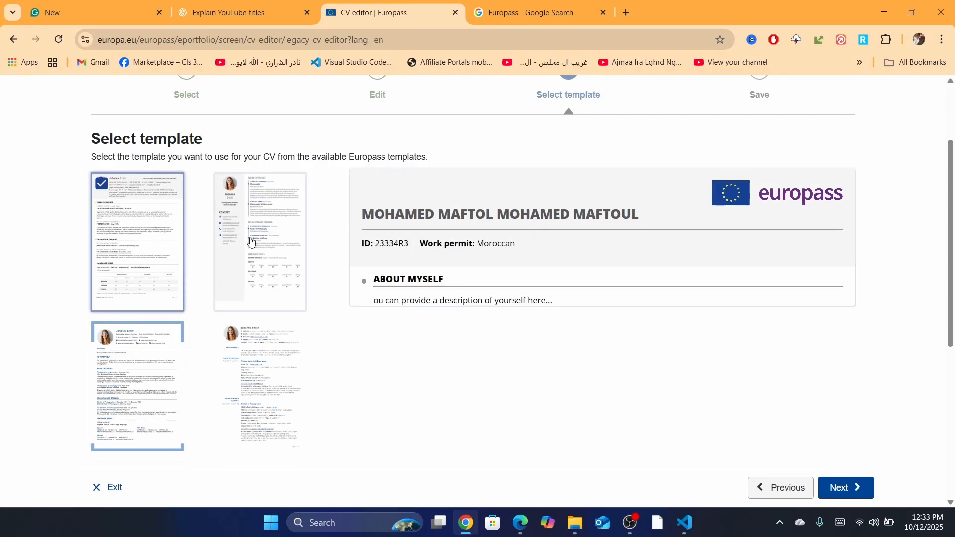
left_click(250, 241)
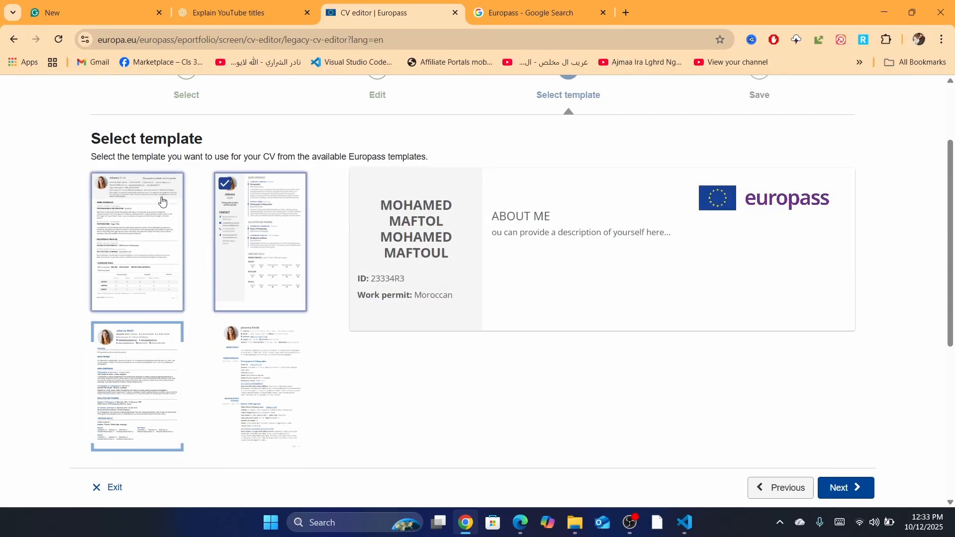
left_click(128, 260)
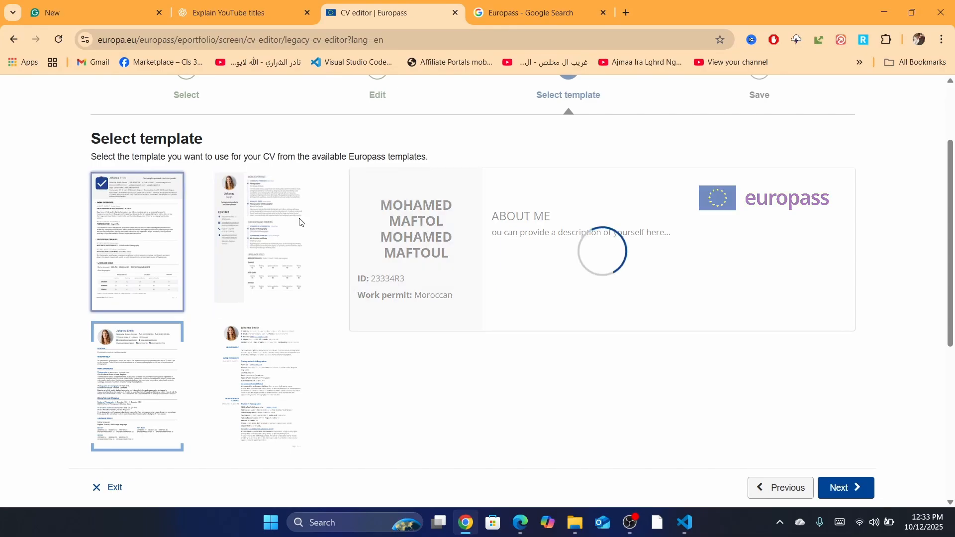
scroll(299, 229, "down", 6)
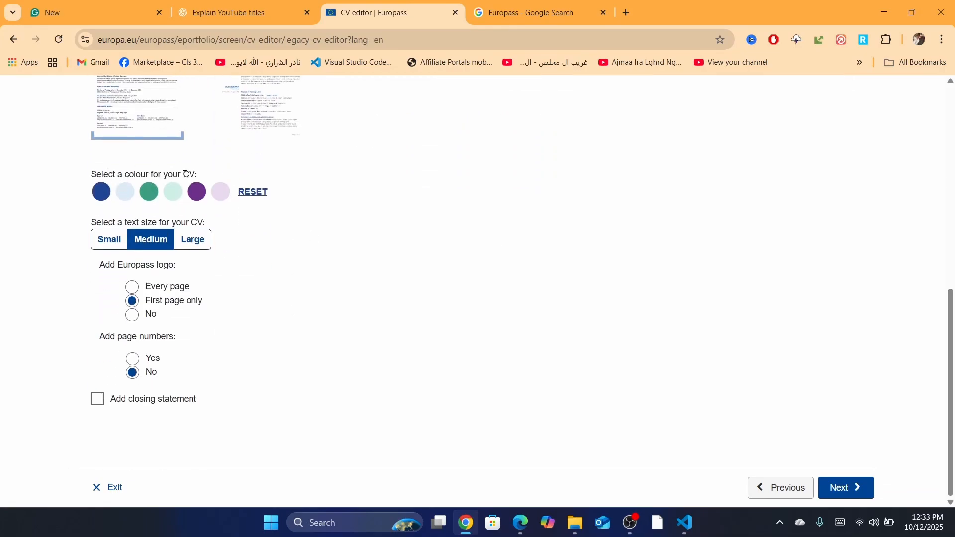
Choose the dark blue colour, Large text and no Europass logo, then continue to Save and share
left_click(102, 194)
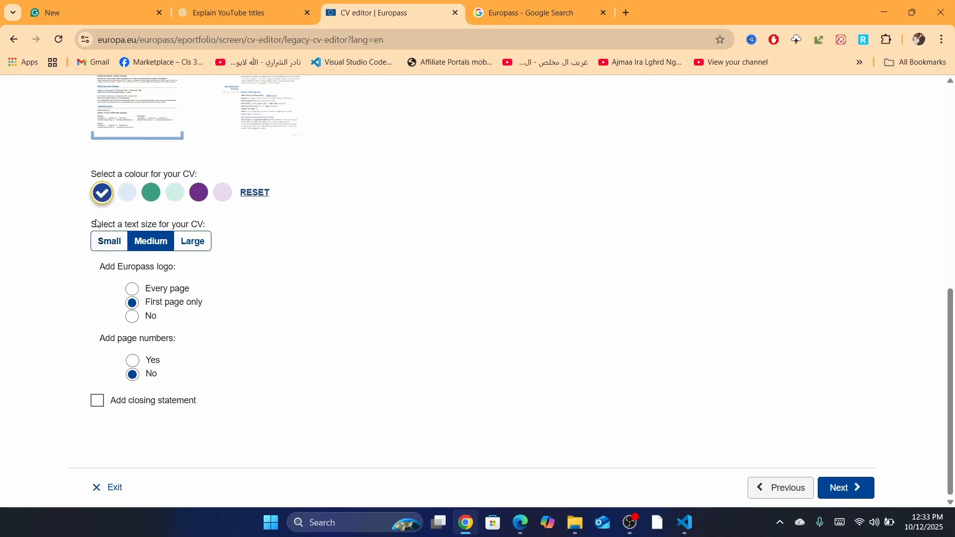
left_click(194, 241)
left_click(165, 243)
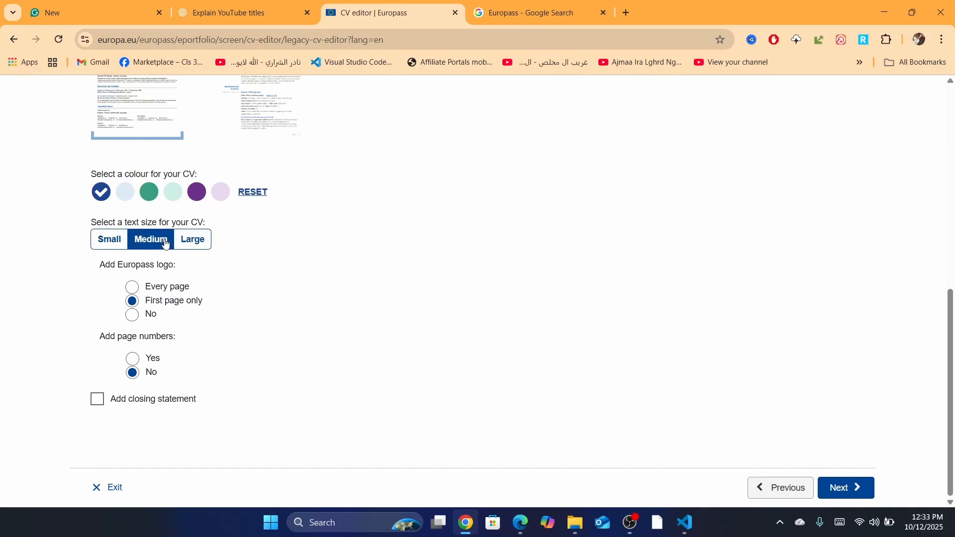
left_click(196, 240)
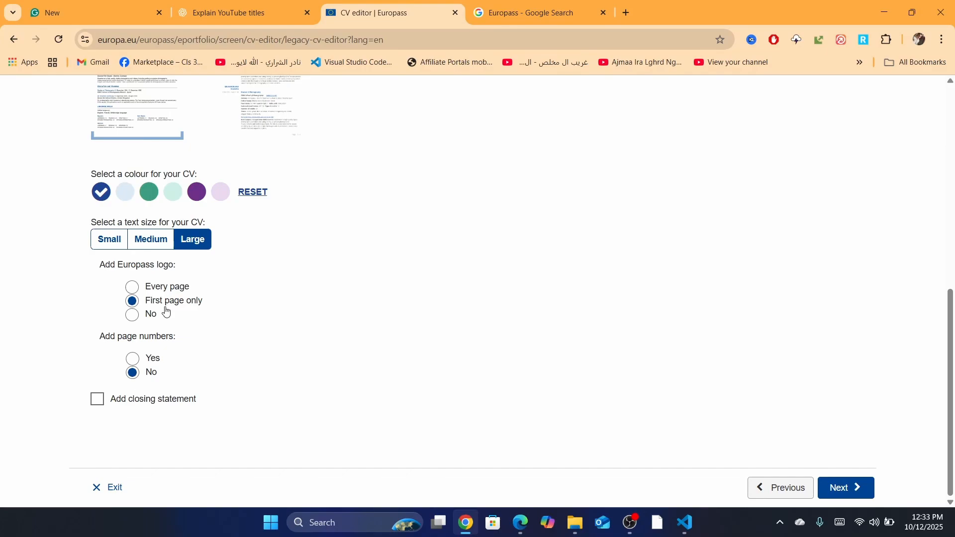
left_click(133, 315)
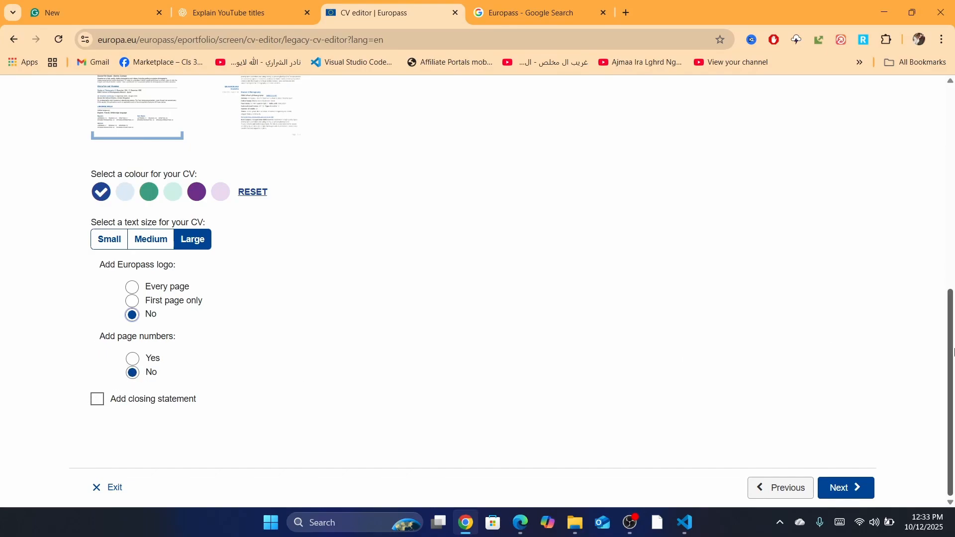
left_click(846, 490)
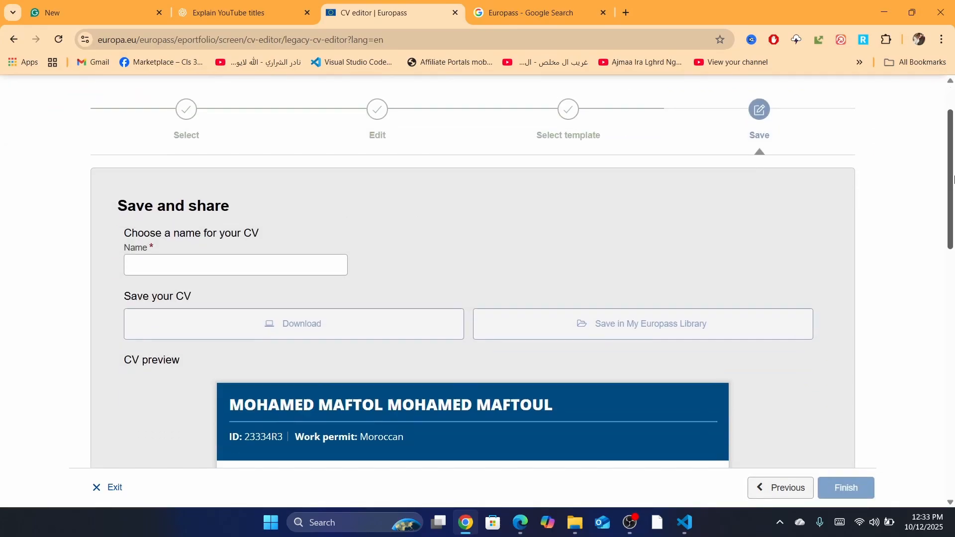
Name the CV 'CV EROUPAS' and download it as a PDF
scroll(368, 267, "down", 2)
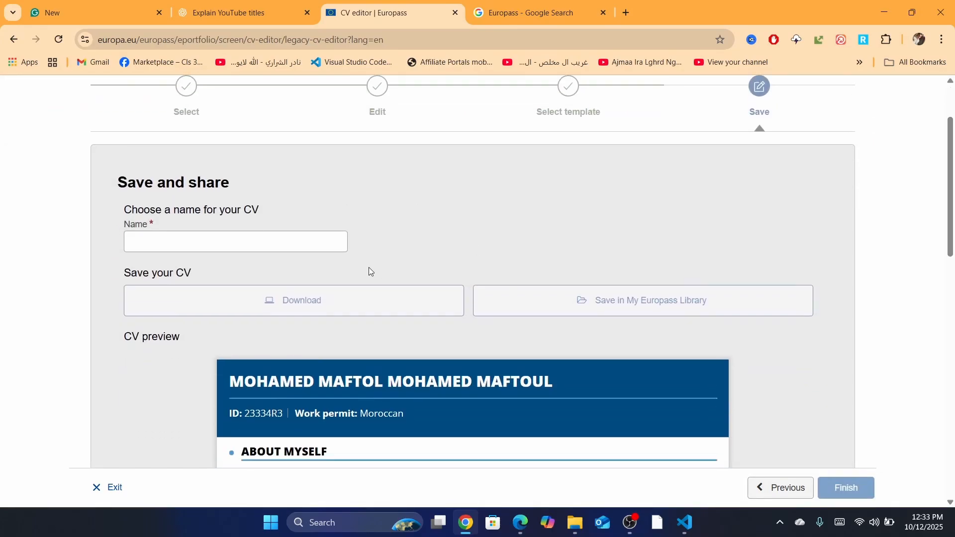
left_click(231, 234)
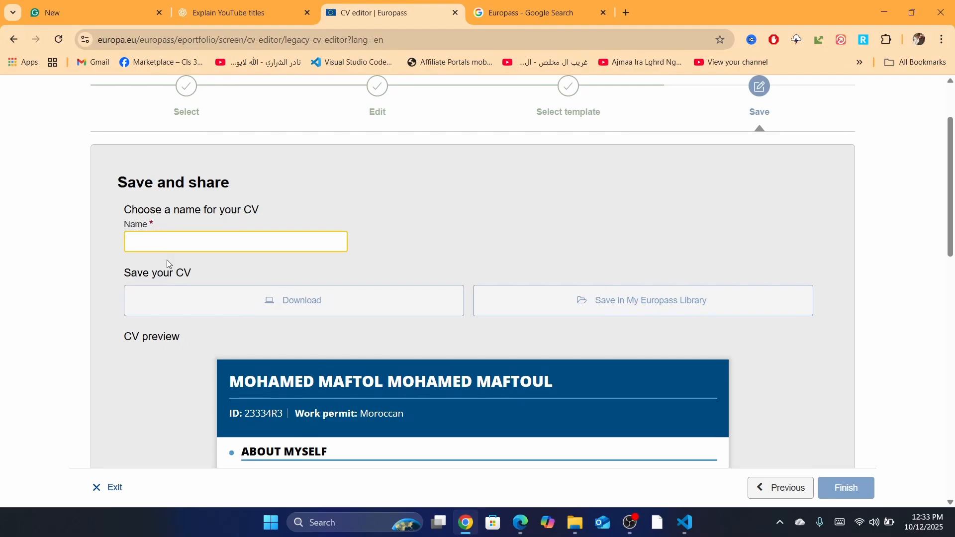
type("CV EROUPAS")
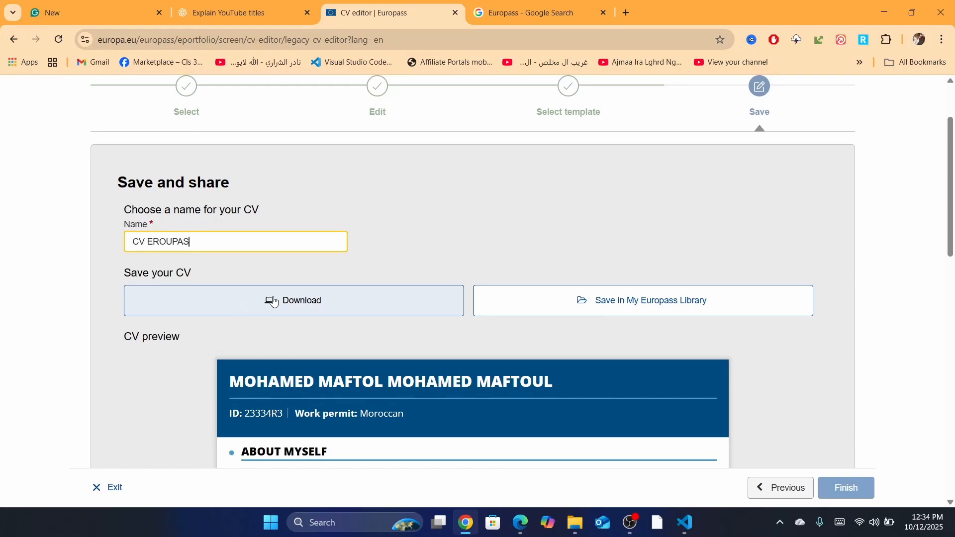
left_click(286, 300)
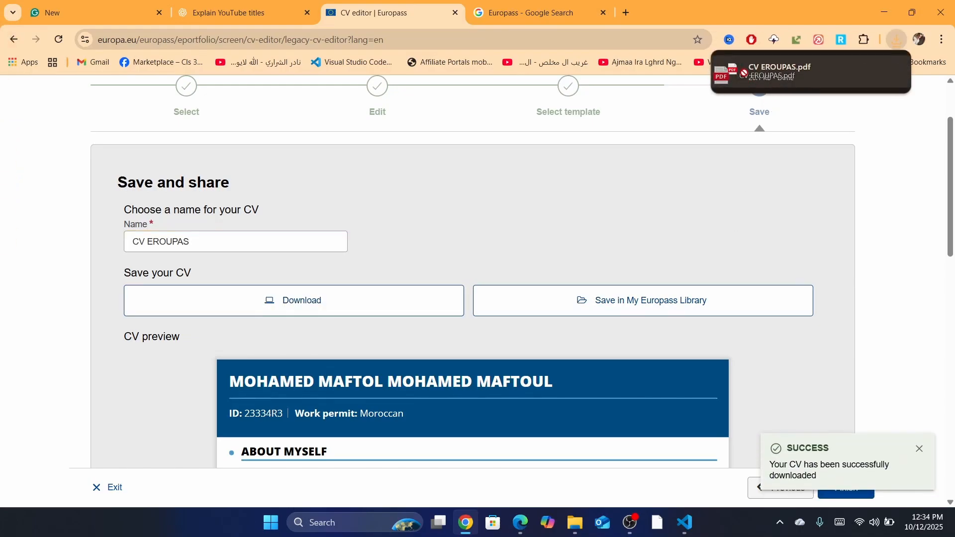
Place CV EROUPAS.pdf on the desktop and open it in Edge
left_click_drag(779, 70, 445, 261)
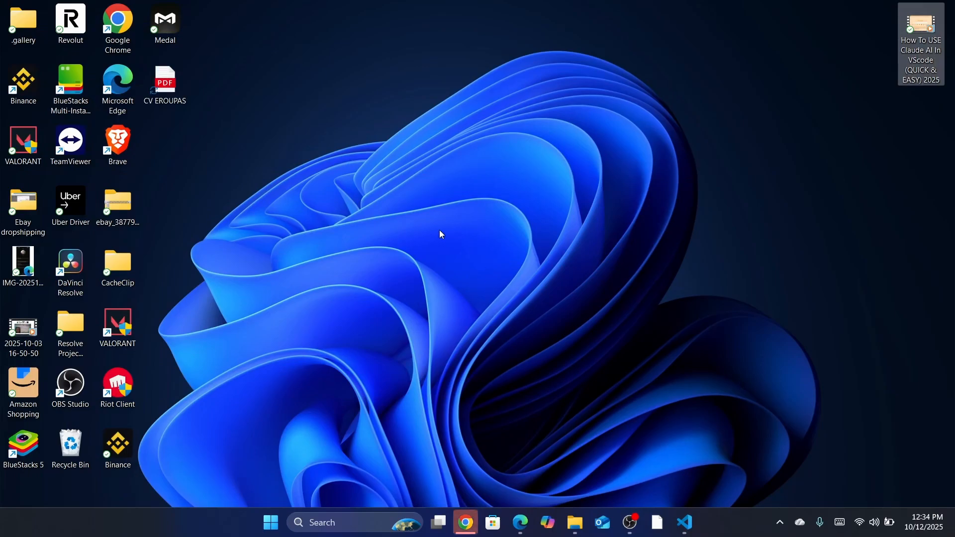
left_click(174, 94)
left_click_drag(174, 94, 651, 381)
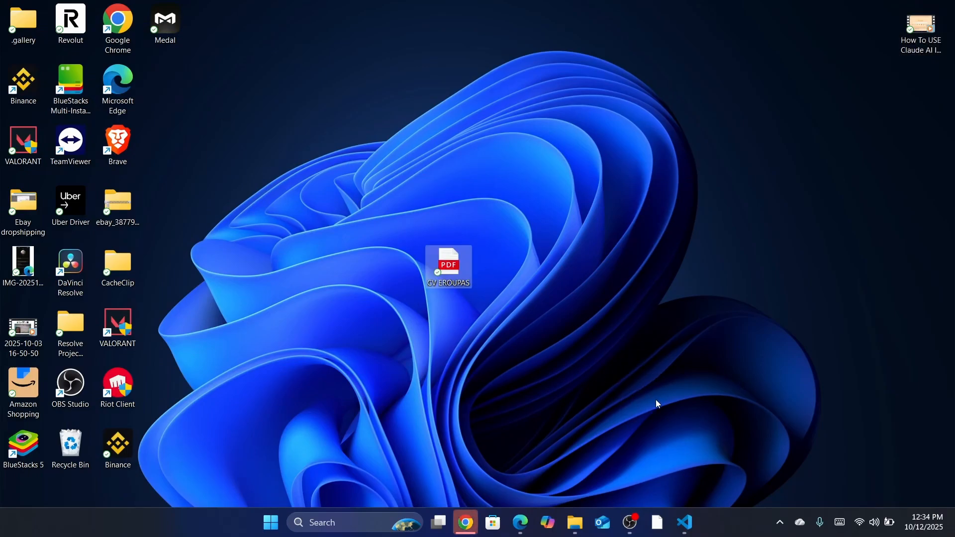
double_click(447, 265)
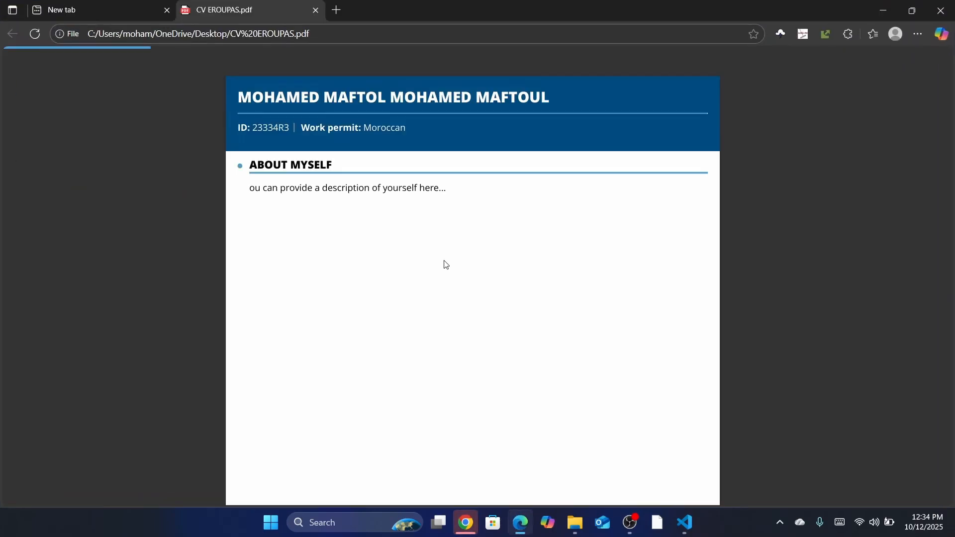
Review CV EROUPAS.pdf in Edge, including the About myself line, then close the PDF
left_click_drag(947, 149, 901, 133)
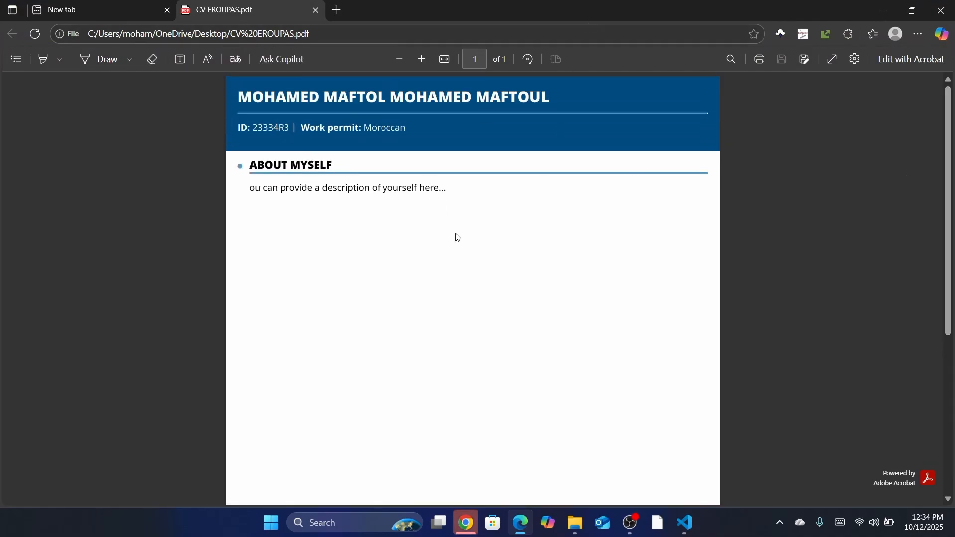
triple_click(419, 197)
left_click(275, 292)
left_click(942, 10)
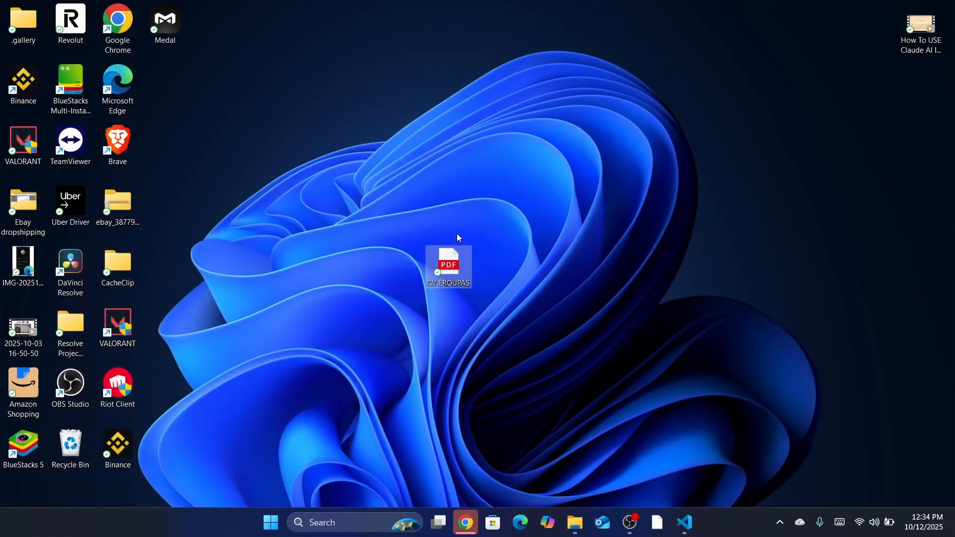
left_click(485, 454)
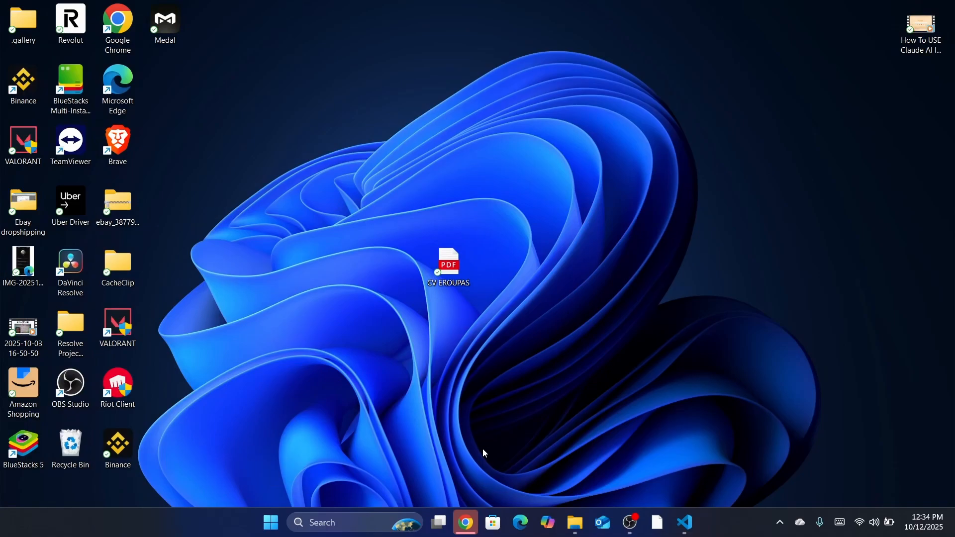